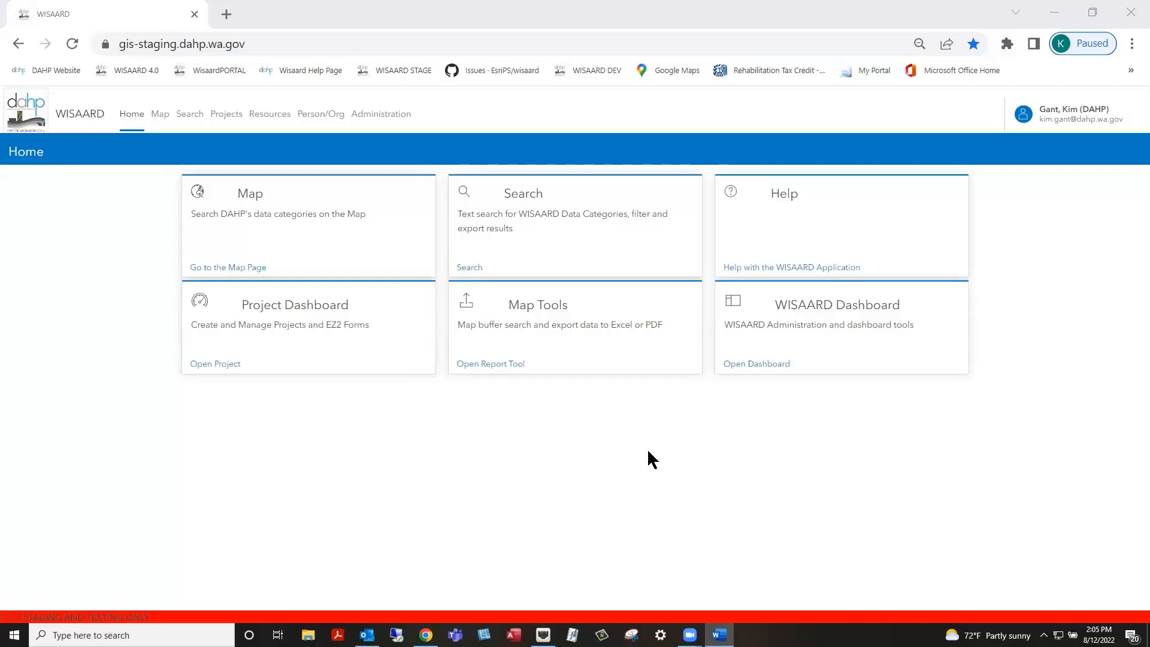
click(282, 316)
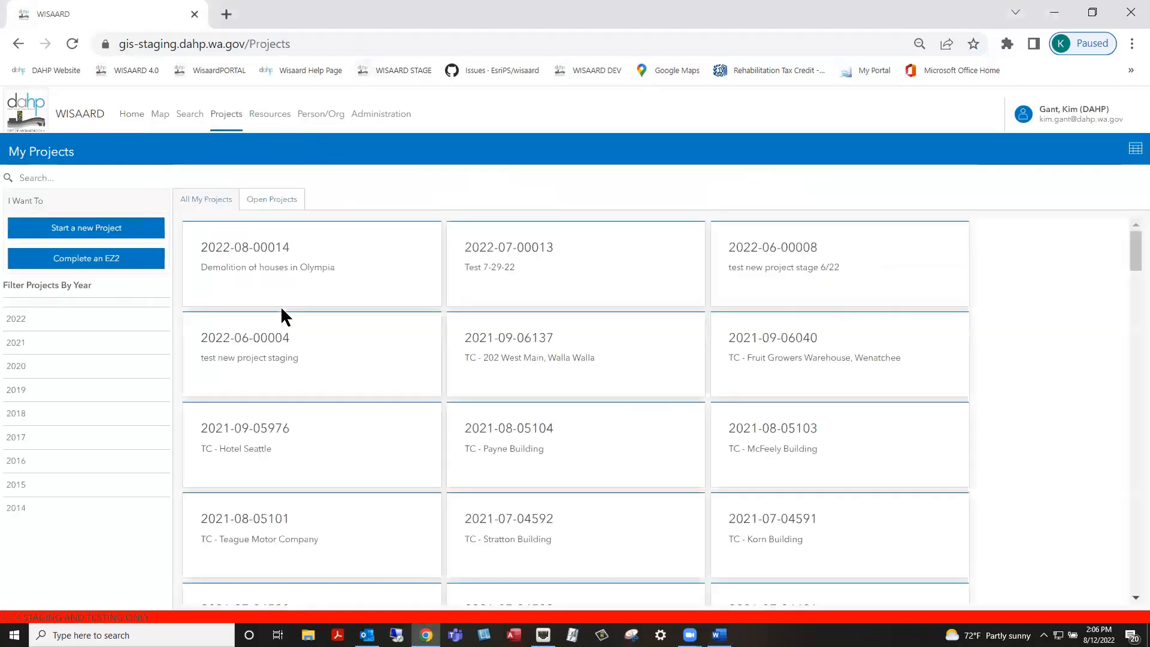
click(264, 247)
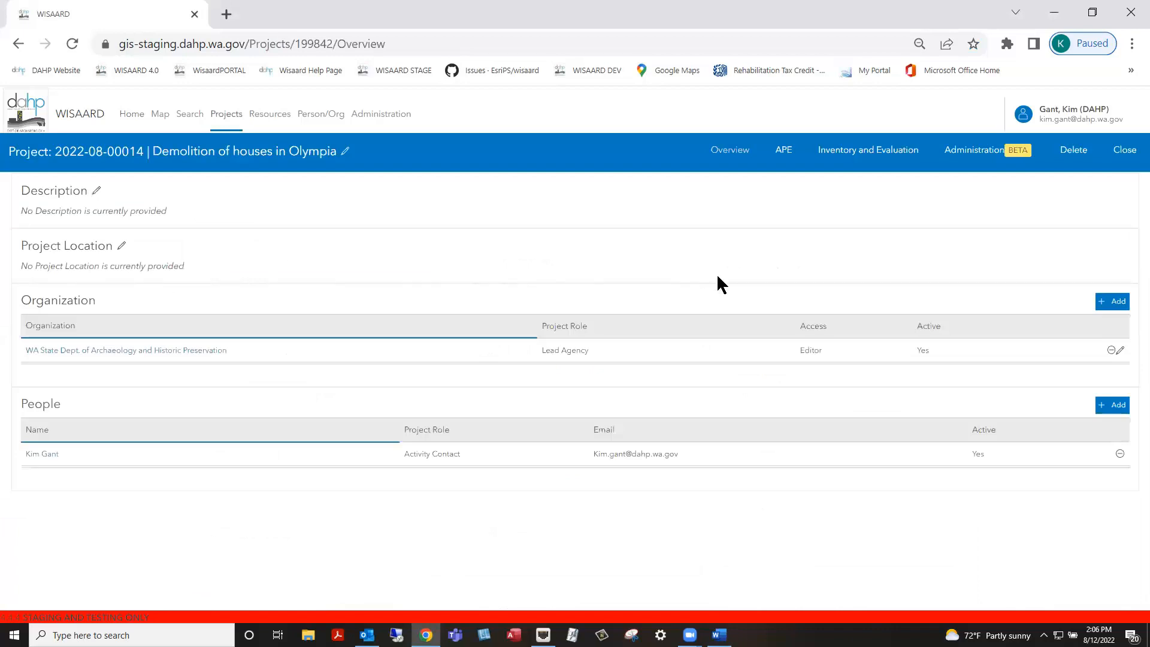
Show the project's Inventory and Evaluation list of eight Olympia residential properties
click(858, 154)
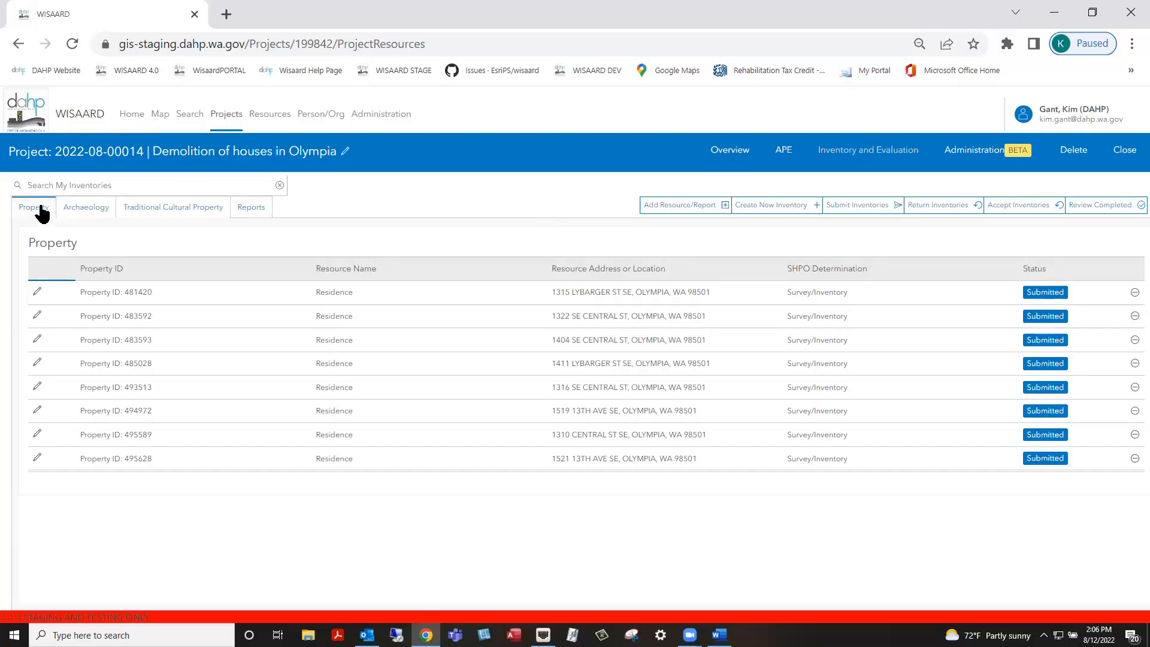
click(83, 212)
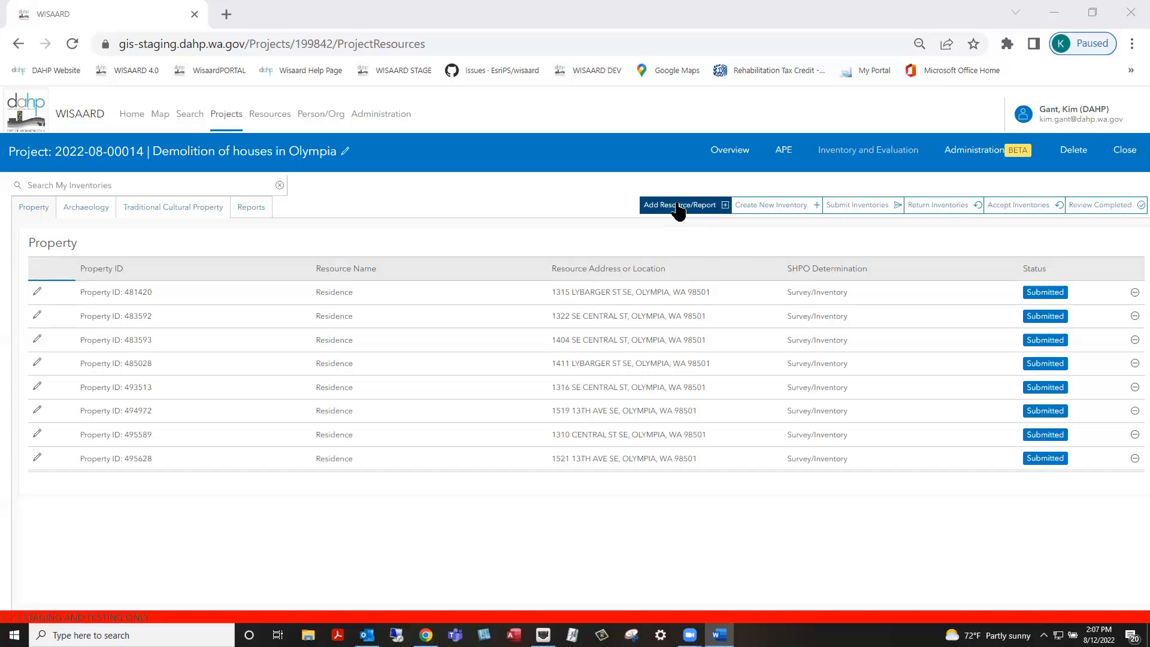
Search 'cultural resources assessment' and add the I-5 Widening Assessment Addendum report to the project
click(678, 208)
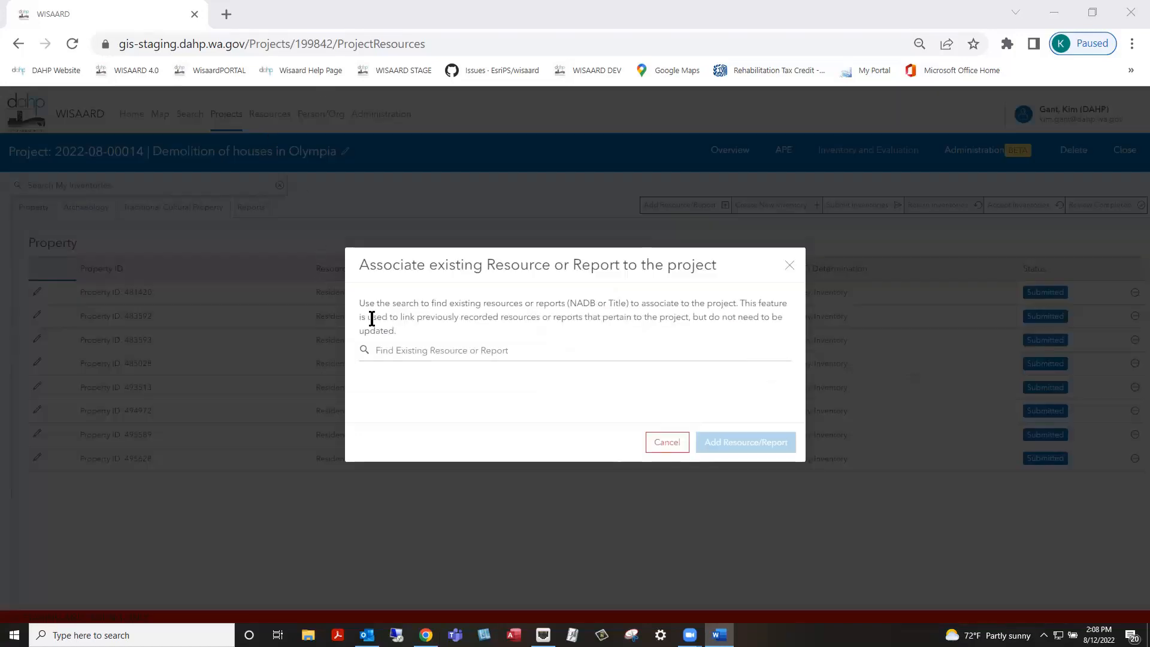
click(398, 351)
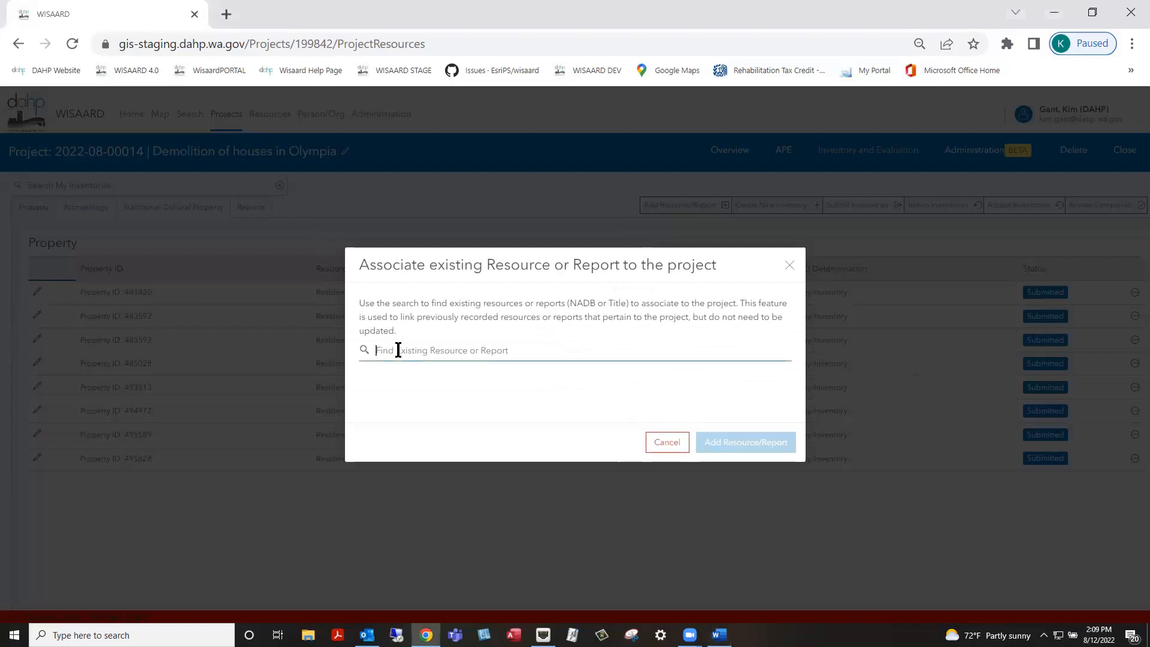
text(cultural resources assessment)
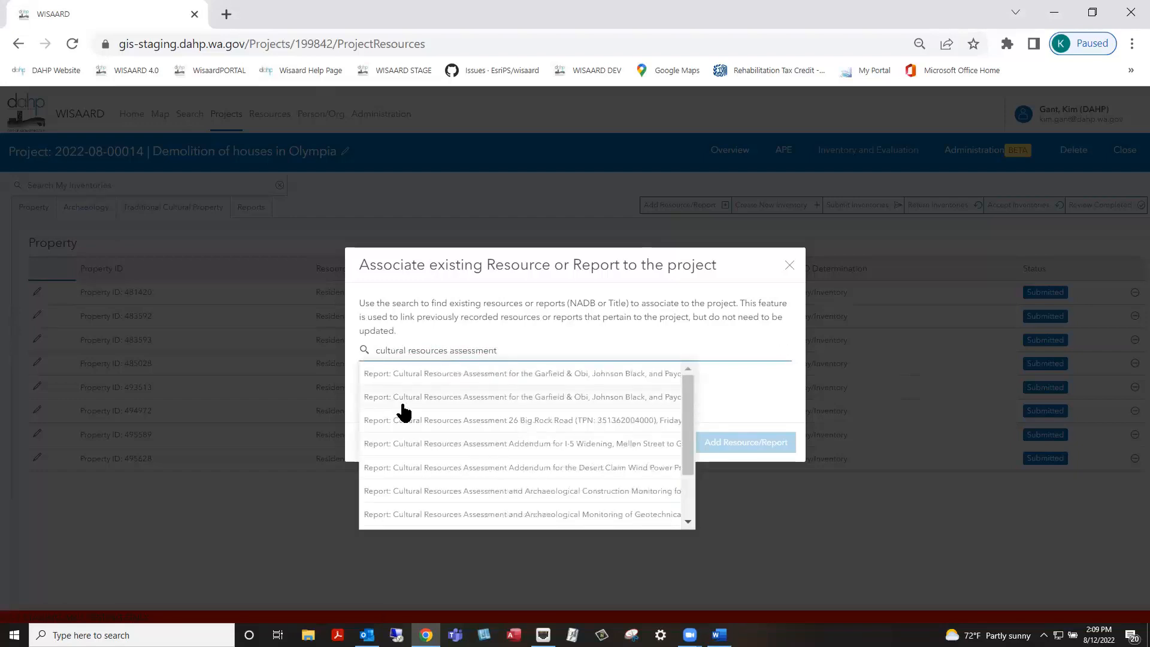
click(461, 443)
click(660, 377)
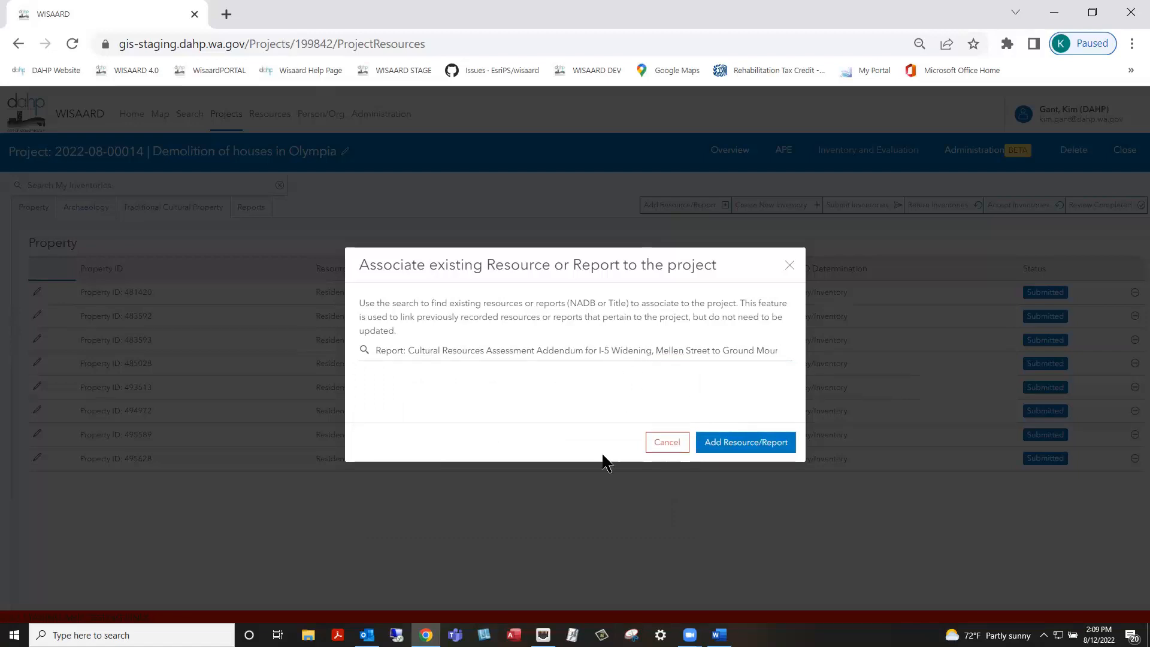
click(743, 442)
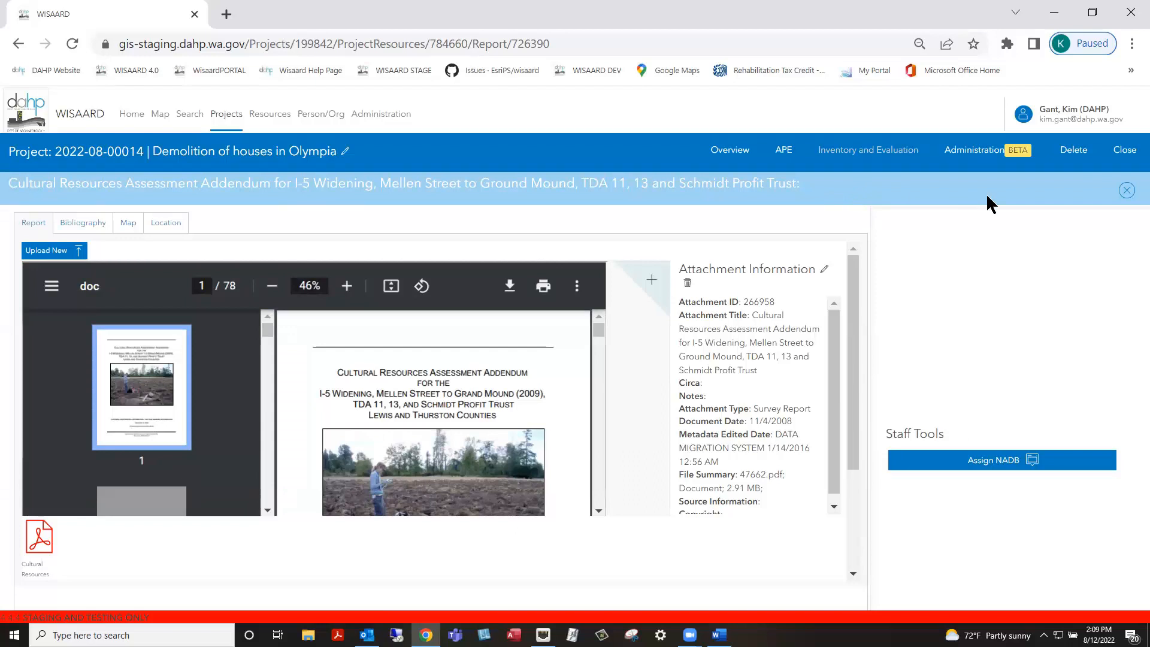
click(1126, 191)
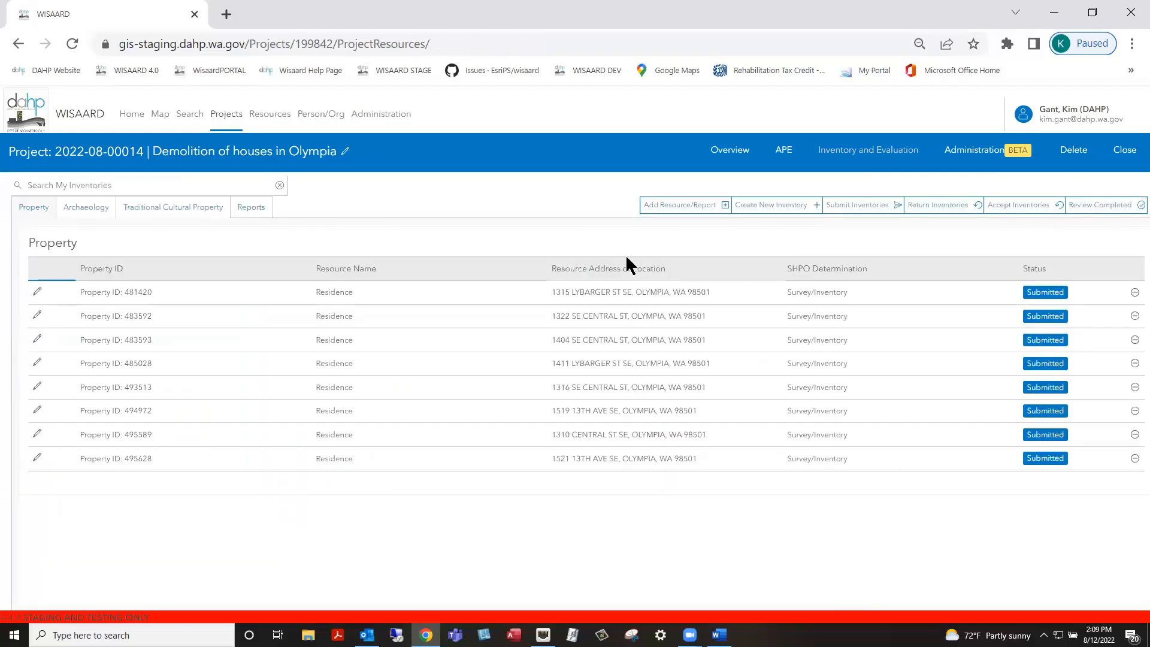
Show the project's Reports tab listing the I-5 Widening addendum under NADB 1352106
click(245, 209)
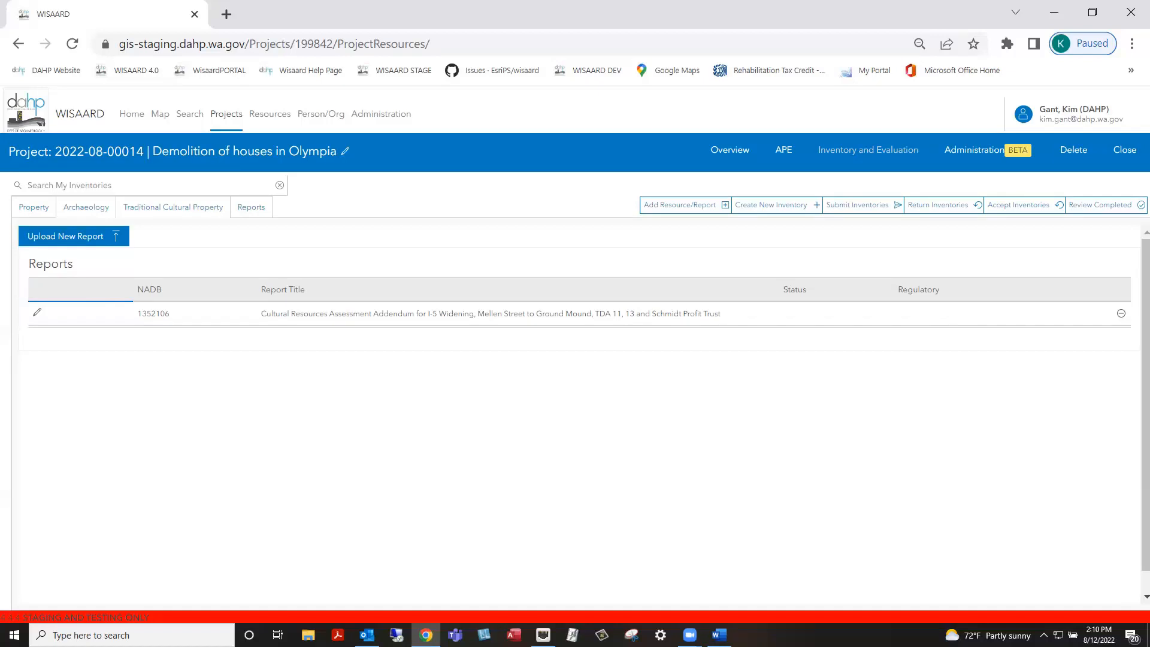
key(alt+Tab)
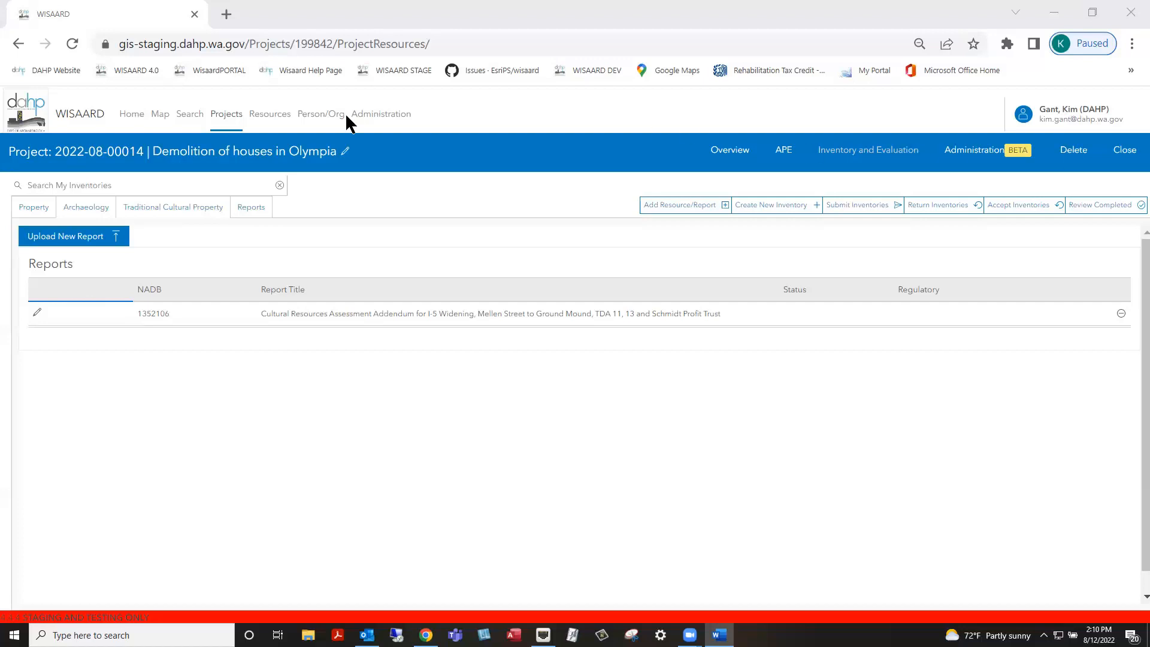
Start a new report titled 'test report title' with report date 08/12/2022
click(63, 237)
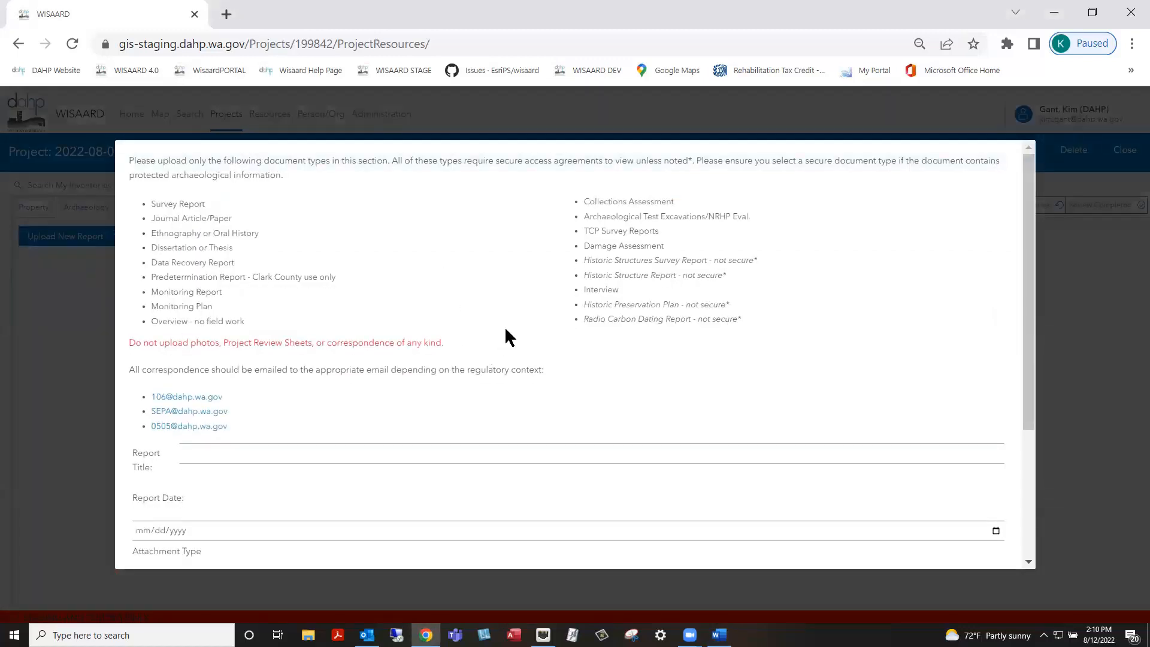
scroll(500, 310, down, 3)
click(255, 254)
click(284, 295)
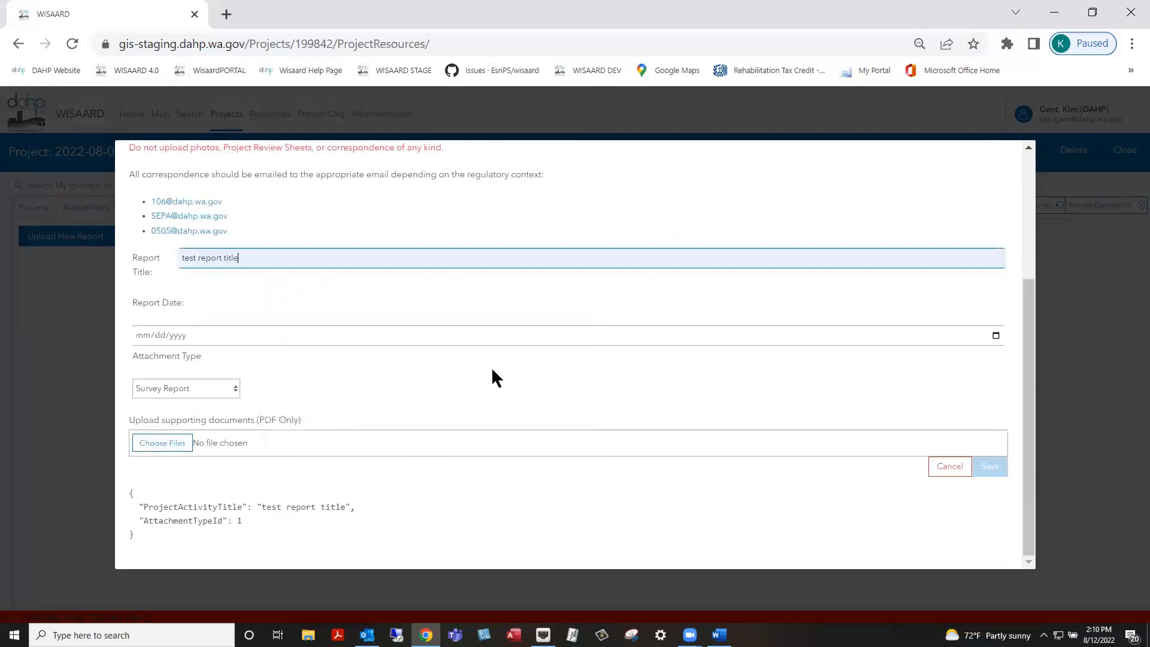
click(995, 335)
click(223, 409)
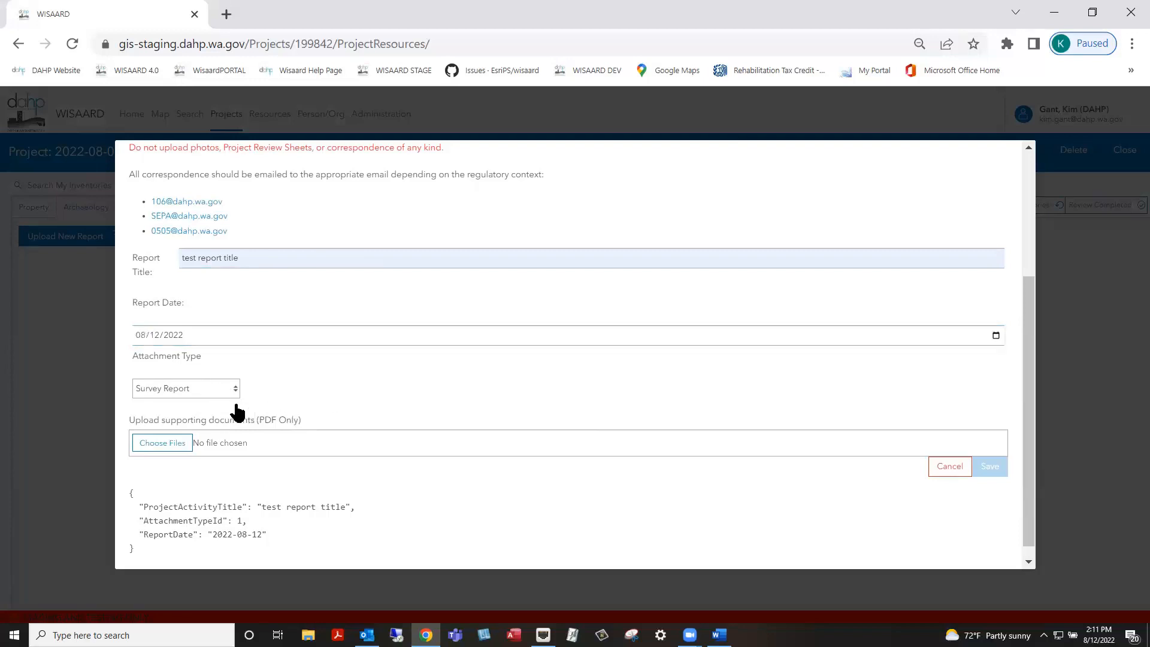
Attach report.pdf to the new report and save it
click(168, 444)
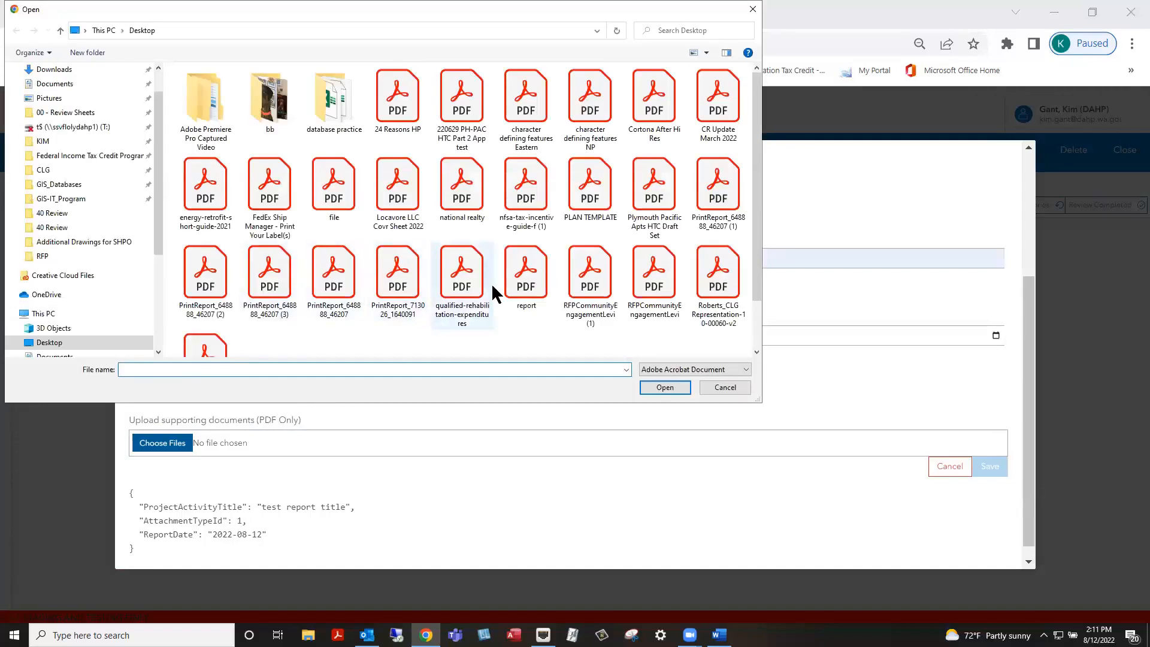
click(529, 279)
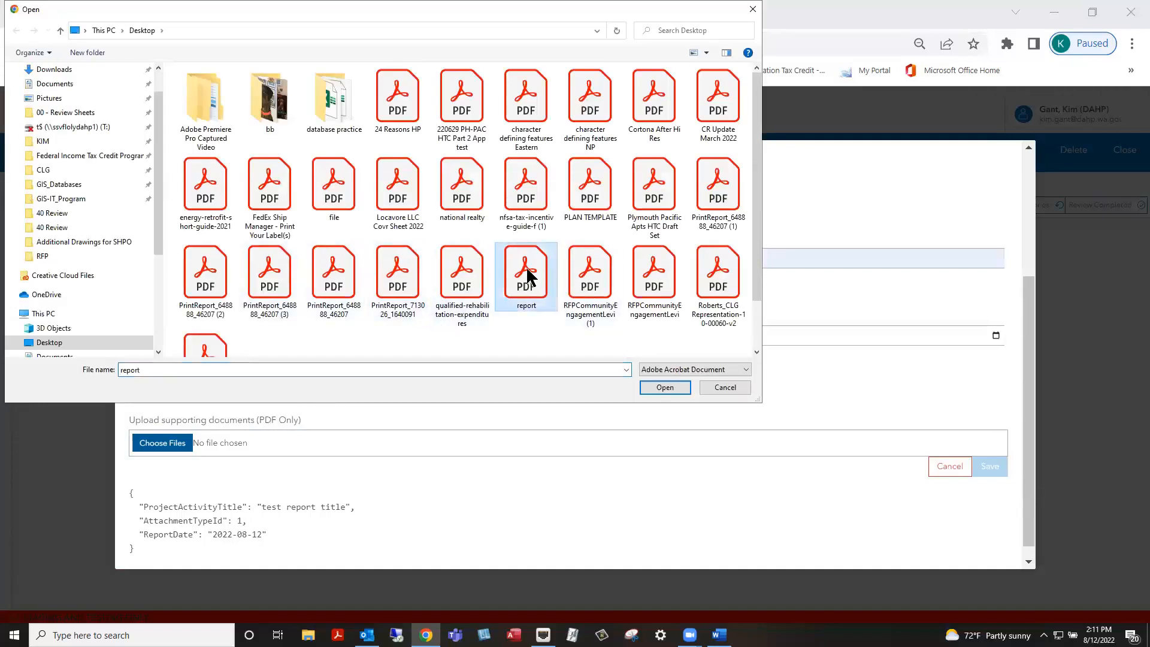
click(665, 388)
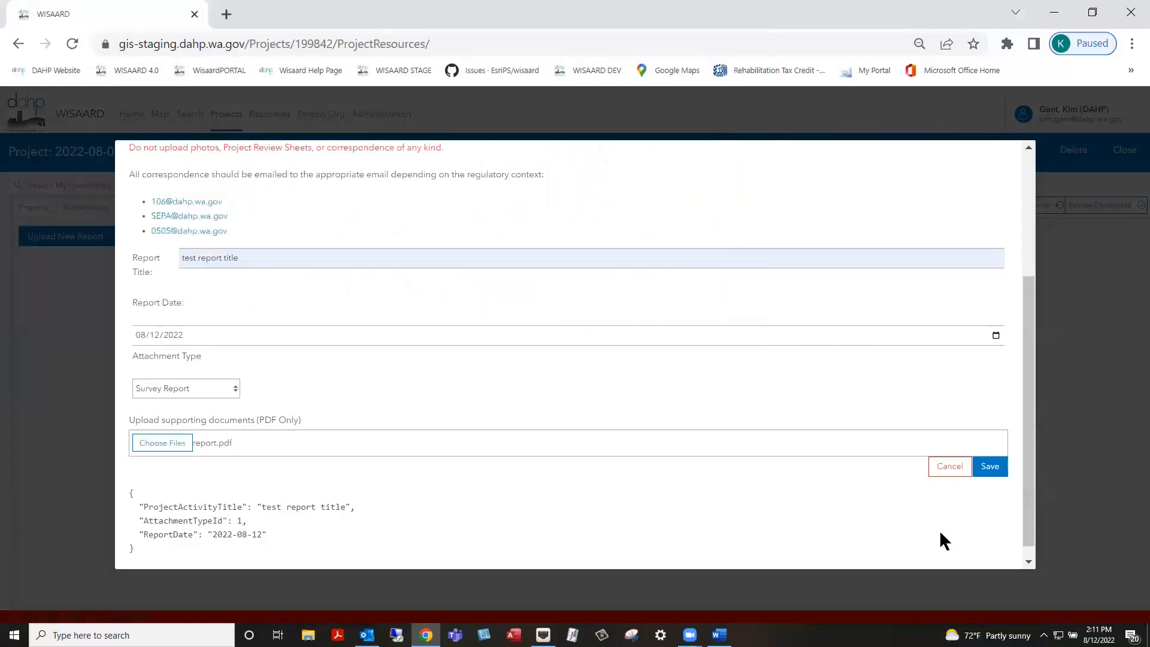
scroll(1027, 511, down, 1)
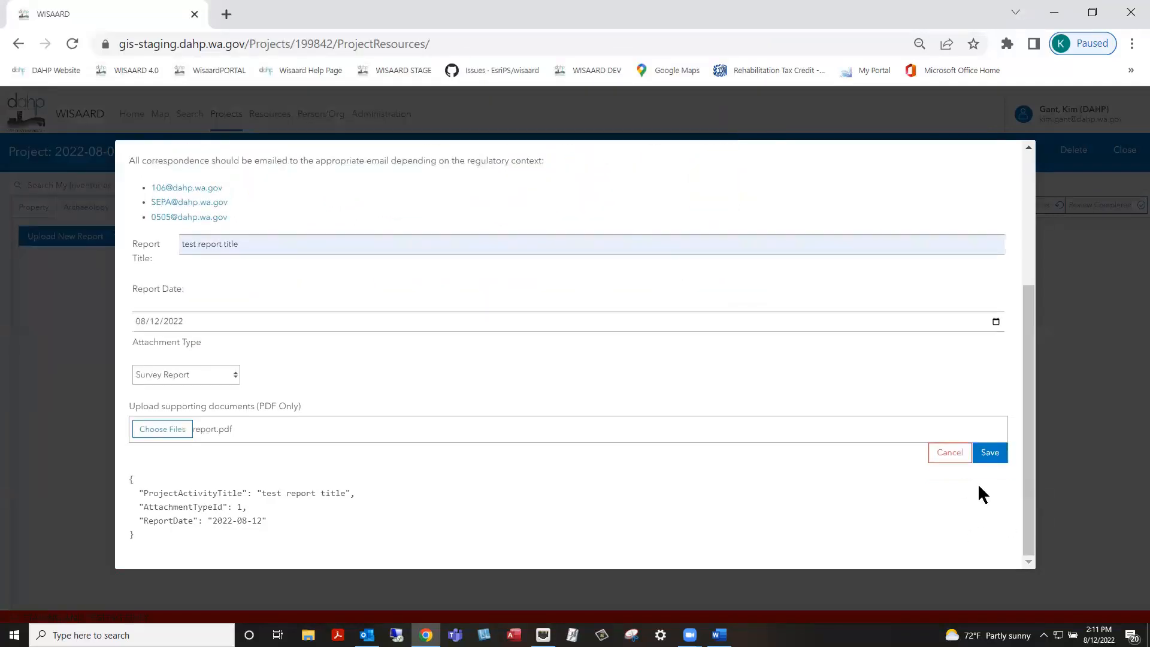
click(990, 451)
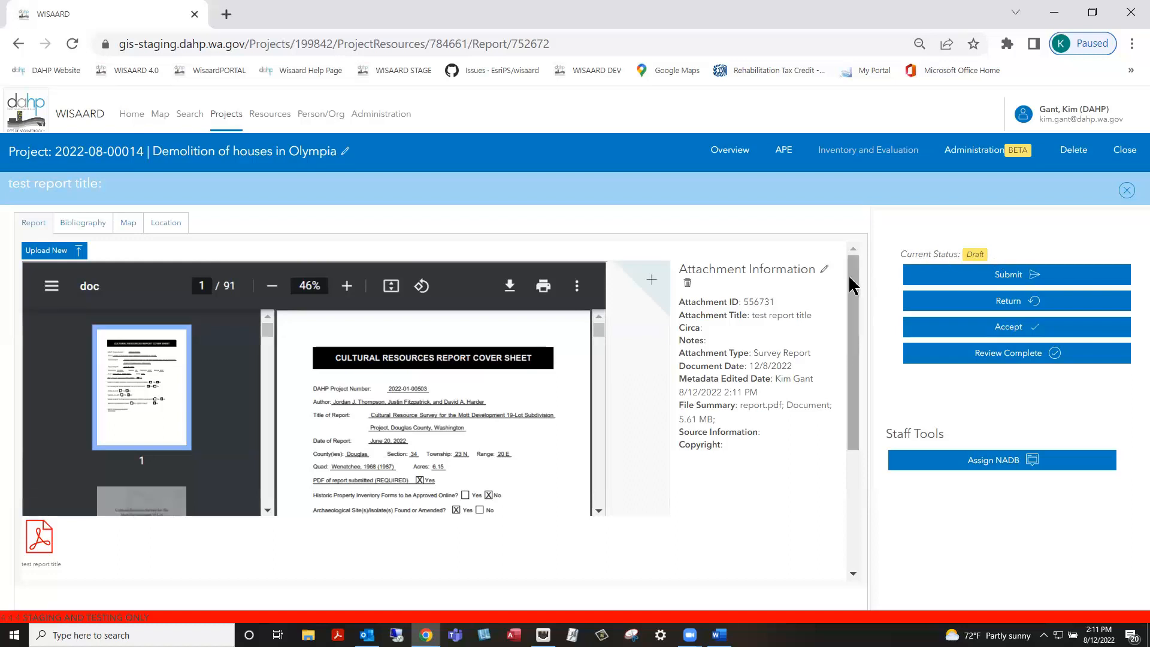
Scroll down to the Report Resources and Report History tables below the PDF
scroll(624, 477, down, 5)
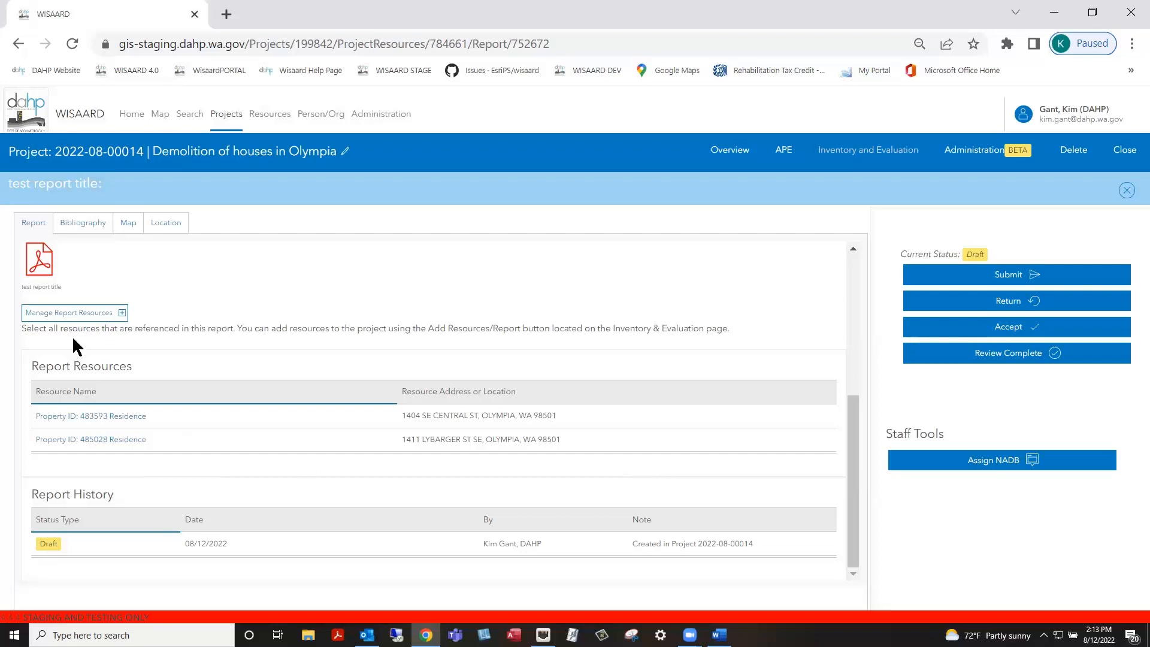
Add property 483592 Residence to the report's referenced resources and save
click(77, 312)
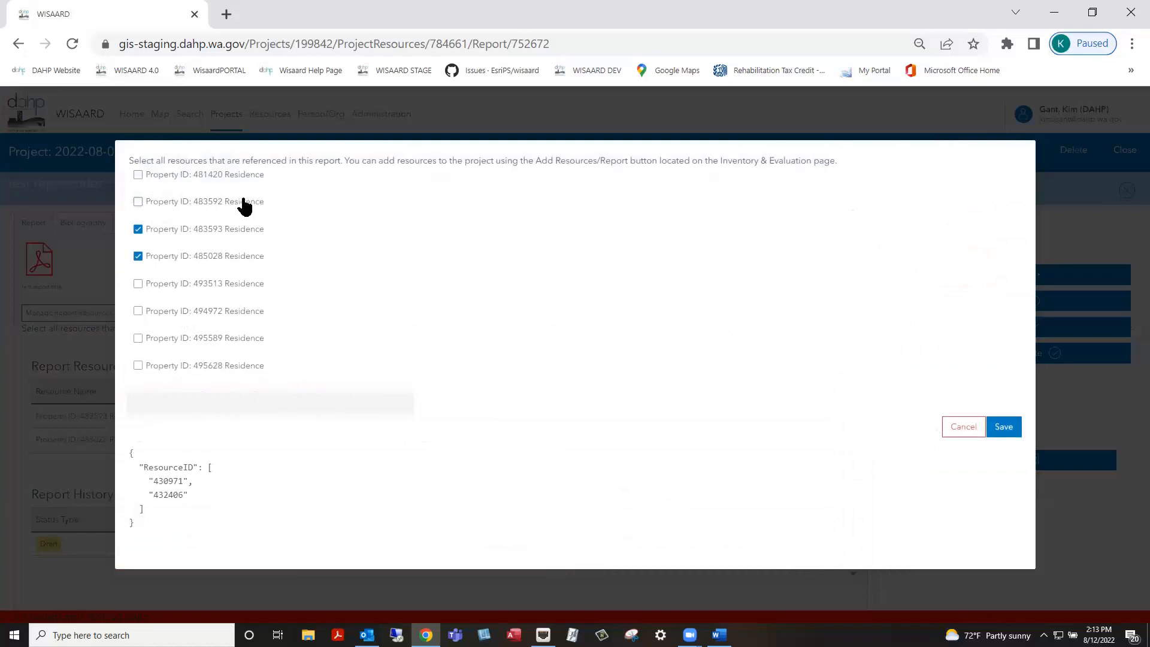
click(138, 202)
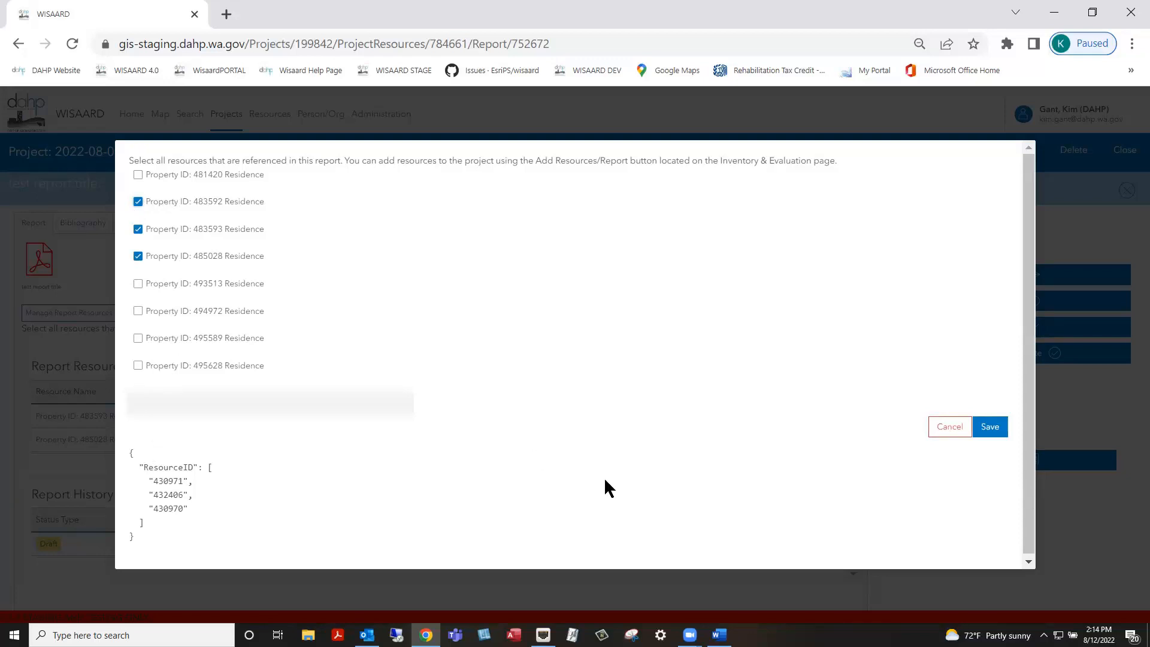
click(992, 429)
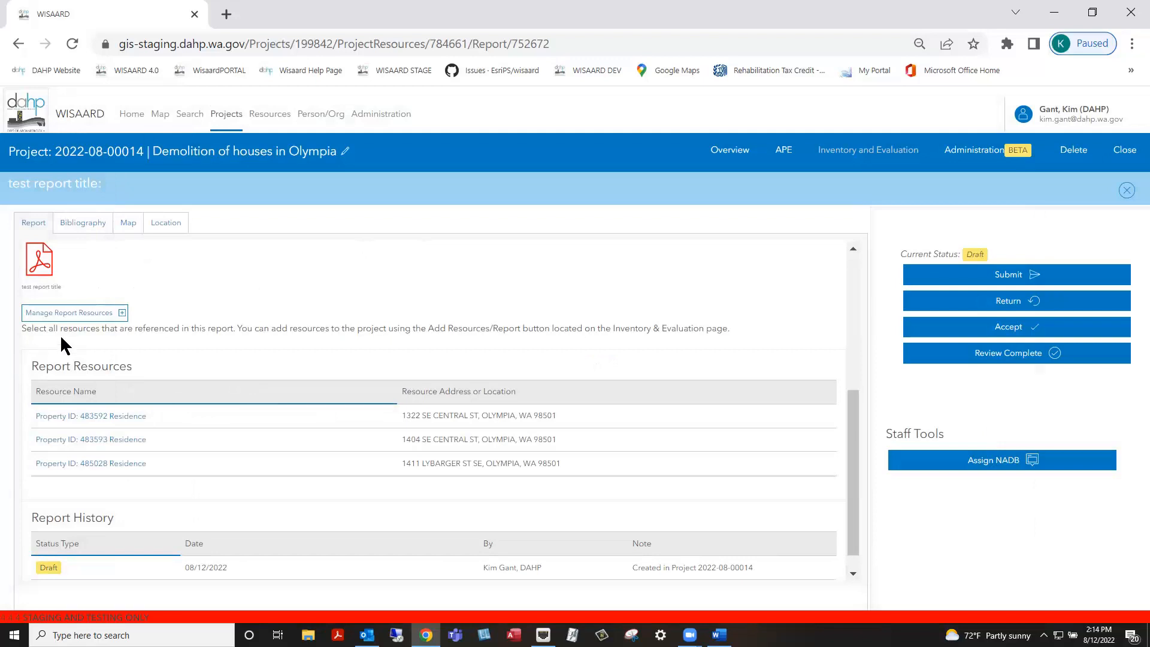
Add properties 493513 and 494972, remove 483593 and 483592, and save the selection
click(63, 317)
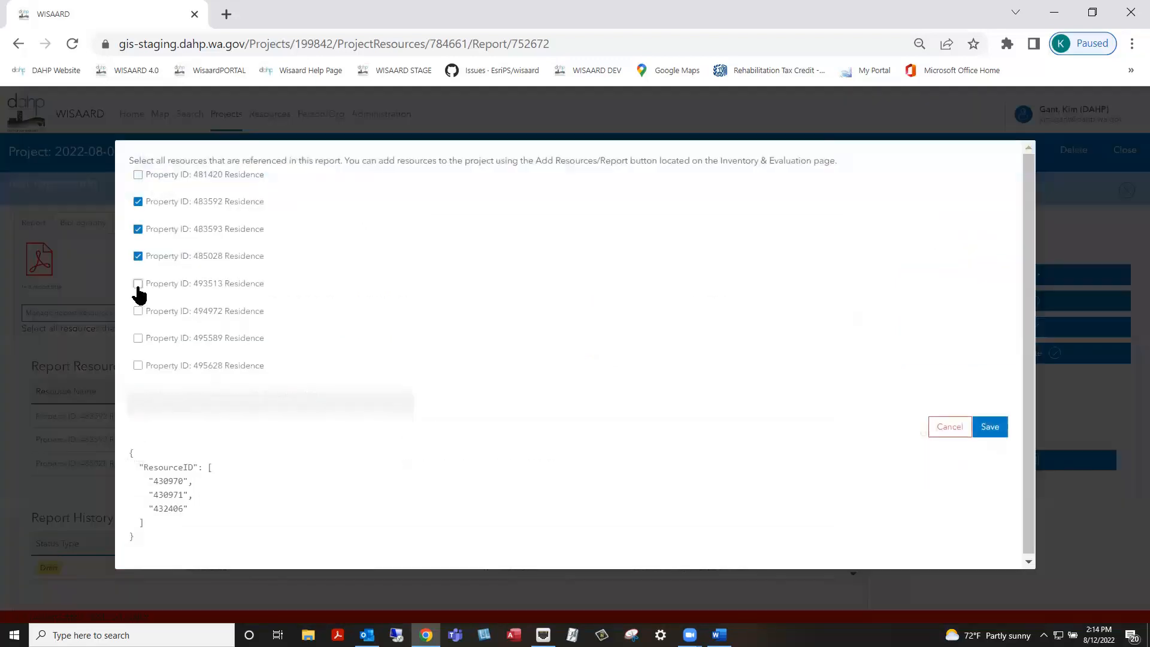
click(137, 284)
click(137, 311)
click(137, 229)
click(138, 201)
click(990, 426)
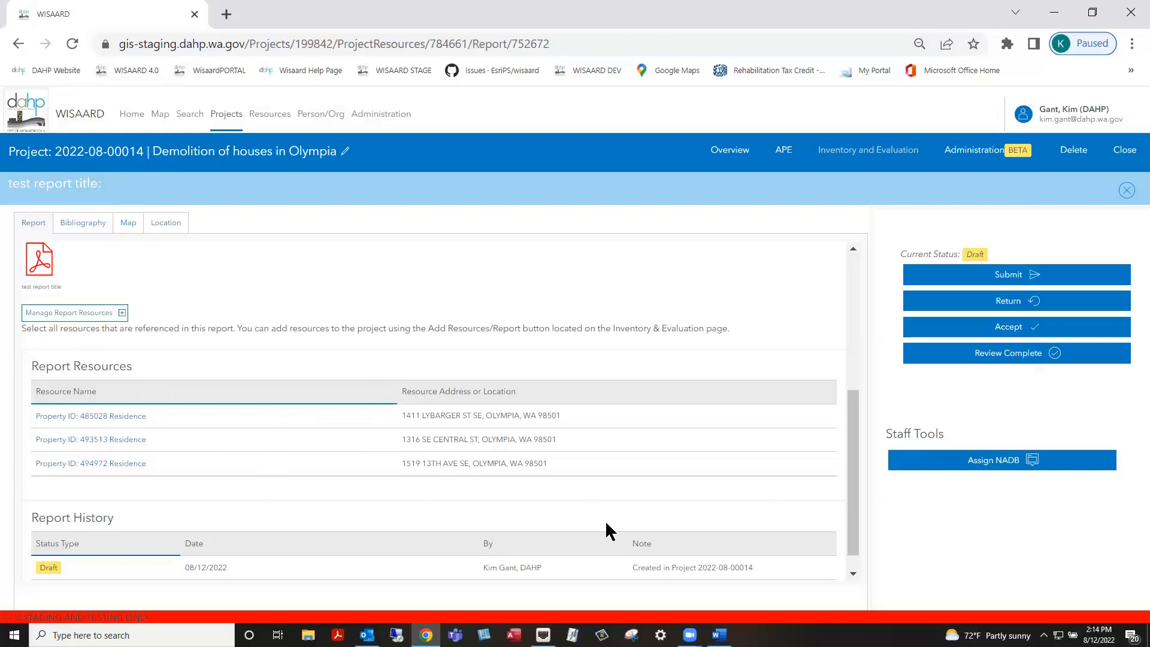
Show the report's Bibliography tab with Survey Authors and Performing Organization sections
scroll(855, 479, down, 1)
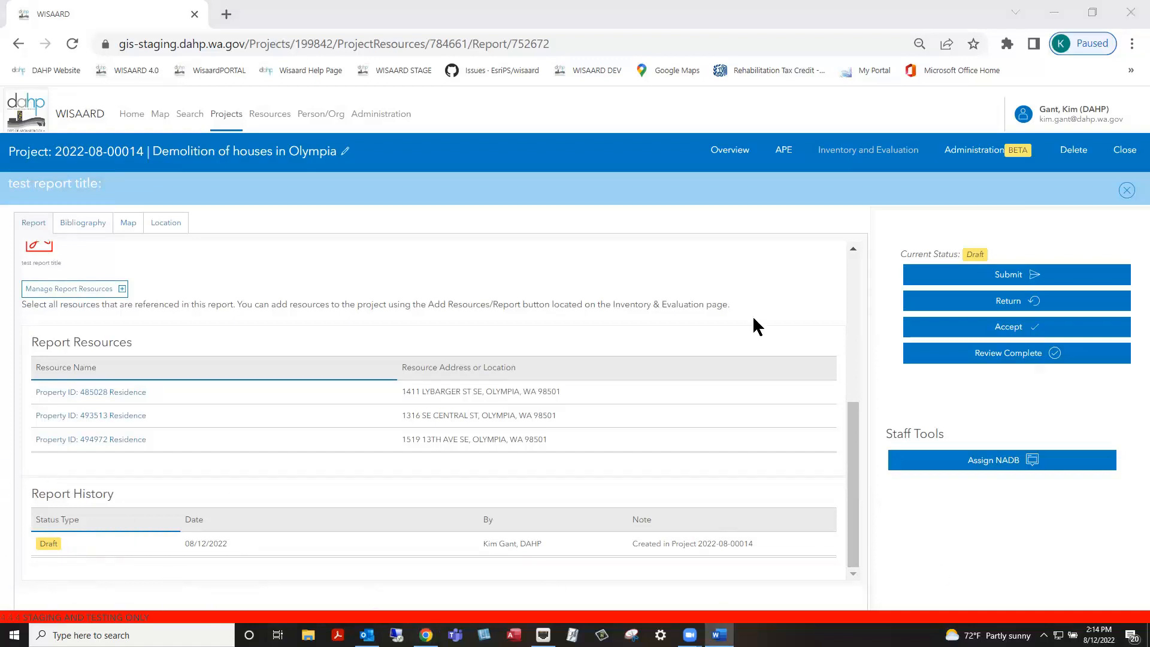
click(82, 224)
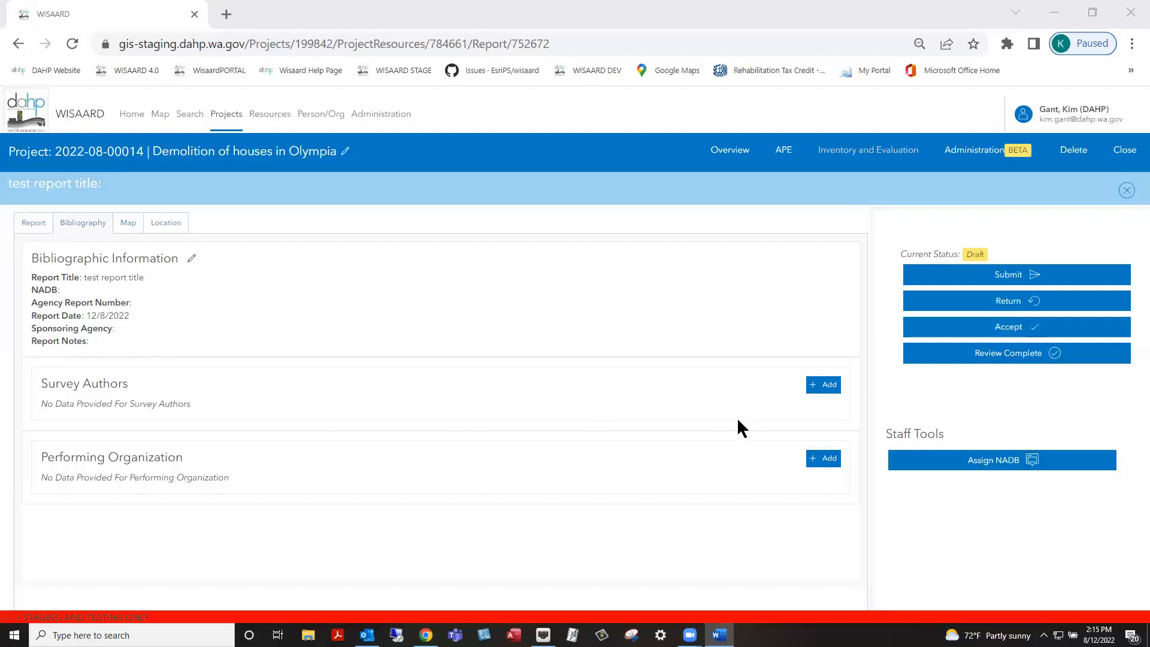
Open a new Survey Author form in the Survey Authors section
click(816, 382)
Fill the first survey author's first and last names from saved suggestions and save
click(243, 229)
click(243, 267)
click(219, 294)
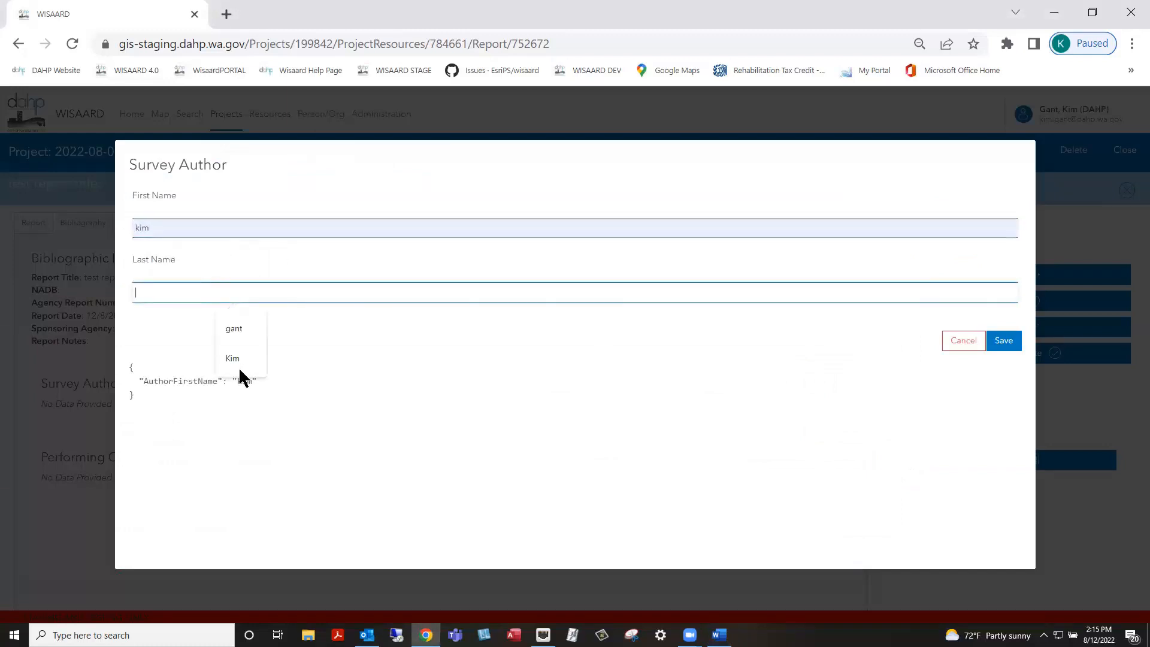
click(236, 329)
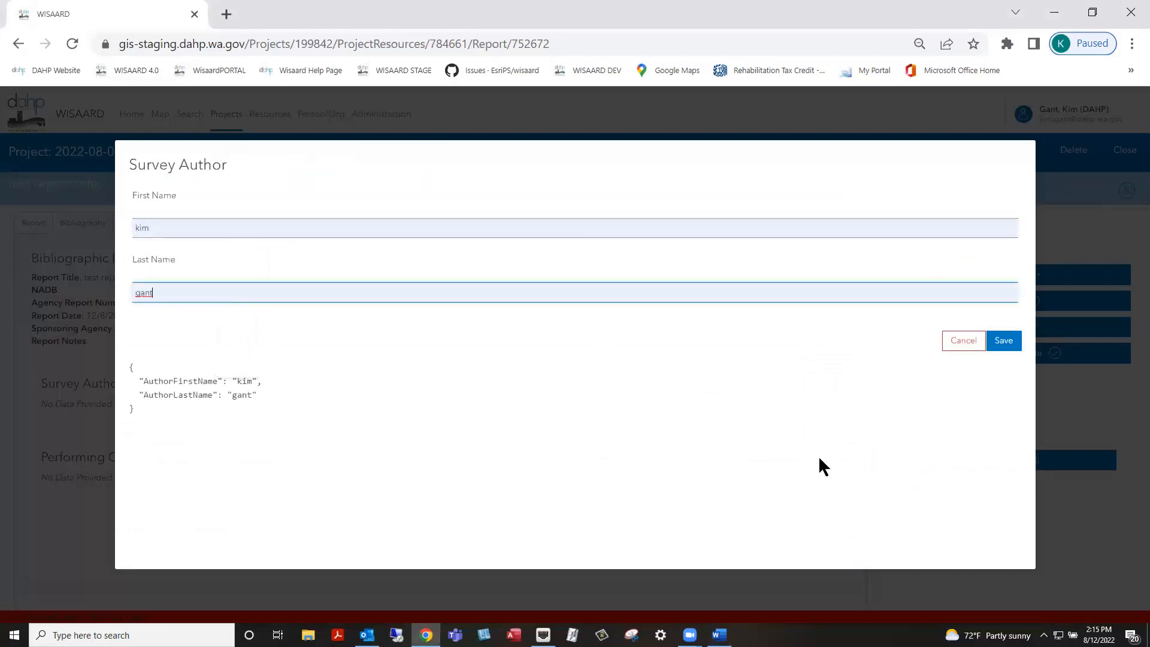
click(1002, 341)
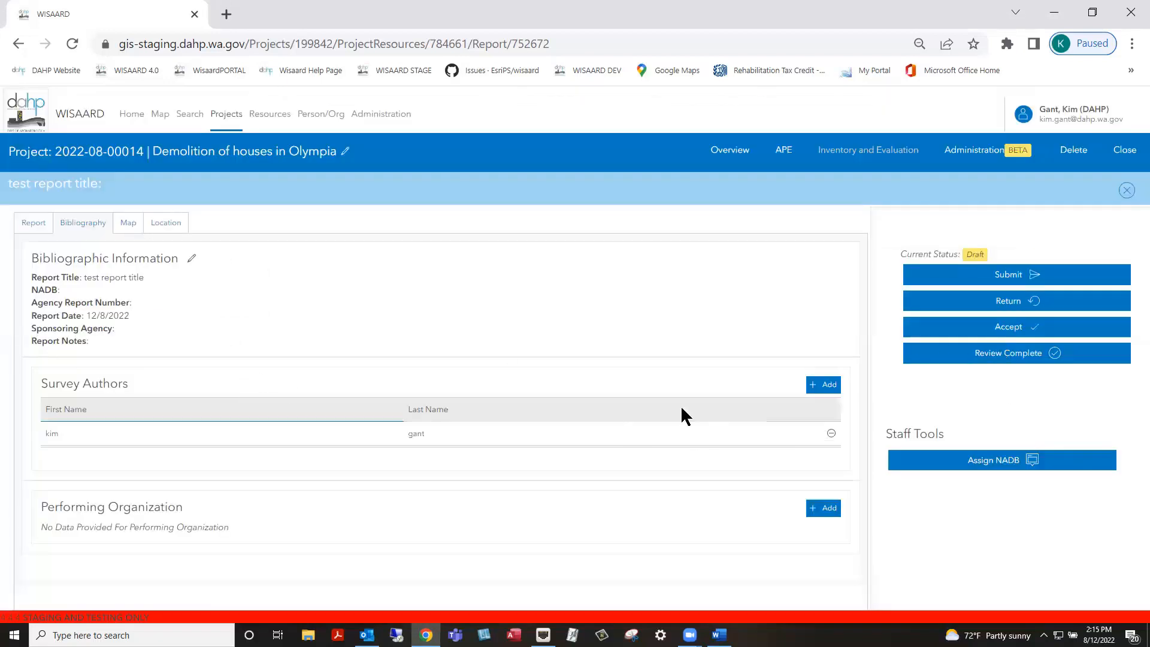
Add a second survey author, entering their first and last names, and save
click(810, 386)
click(303, 227)
text(e)
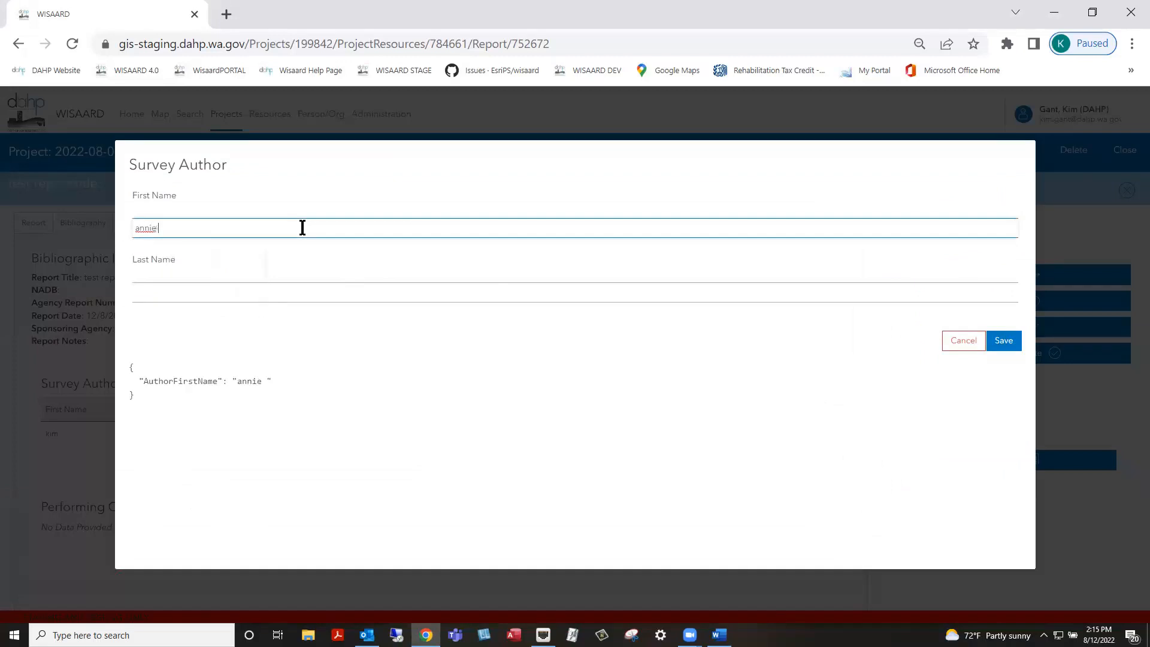
click(274, 290)
text(strader)
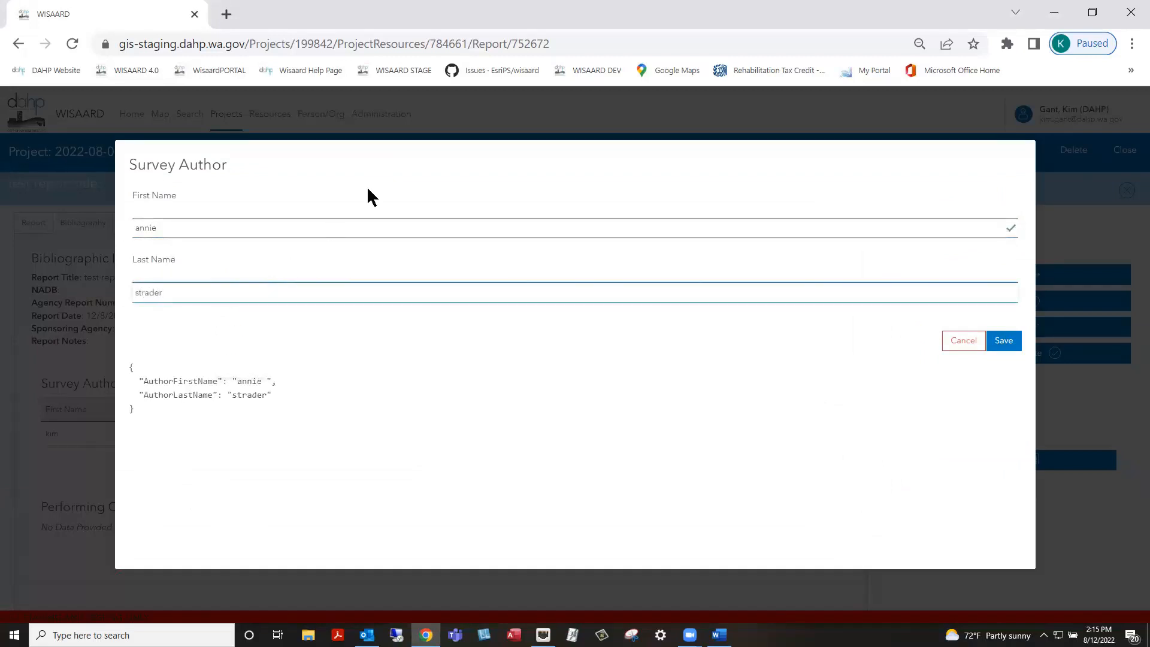
click(400, 169)
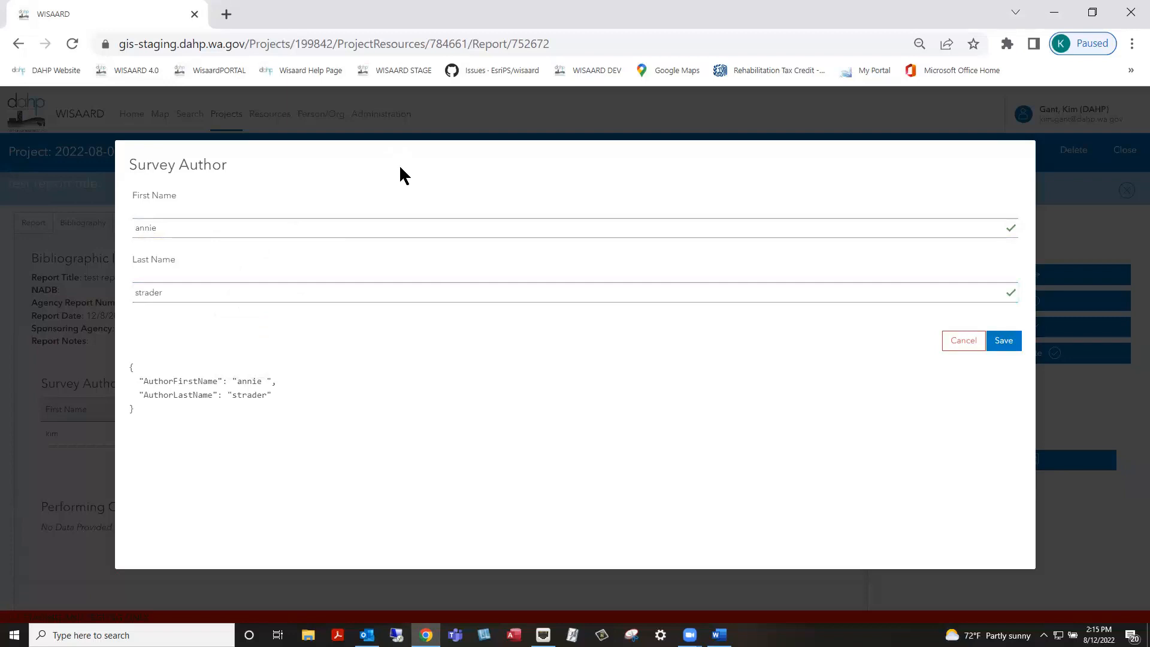
click(1004, 341)
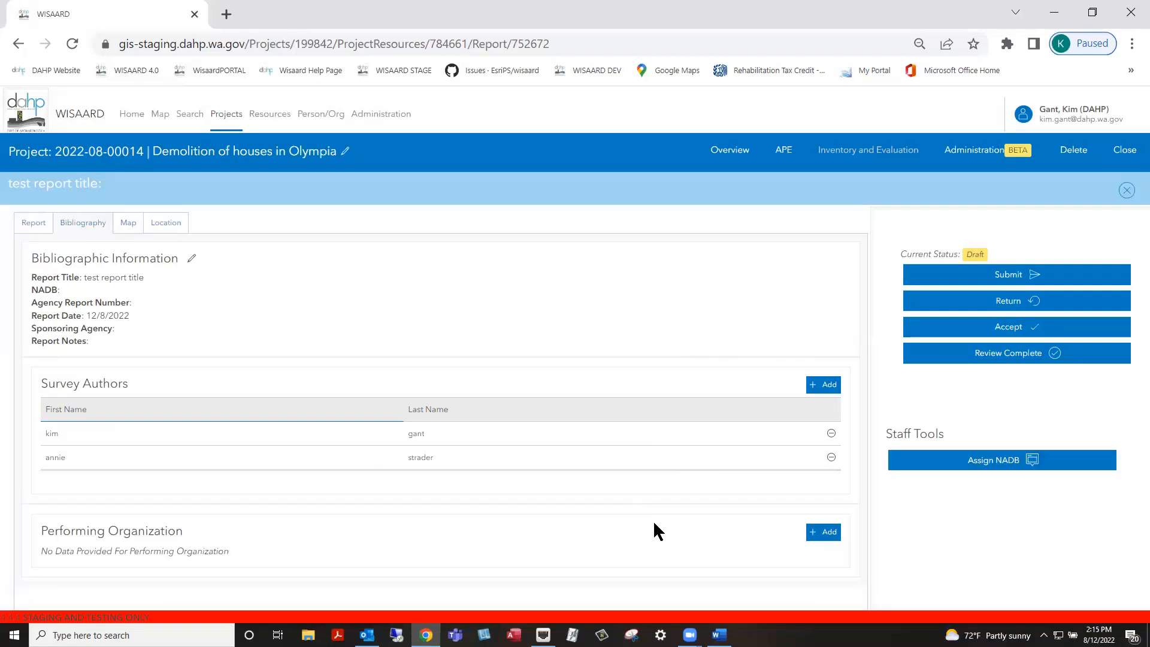
click(822, 532)
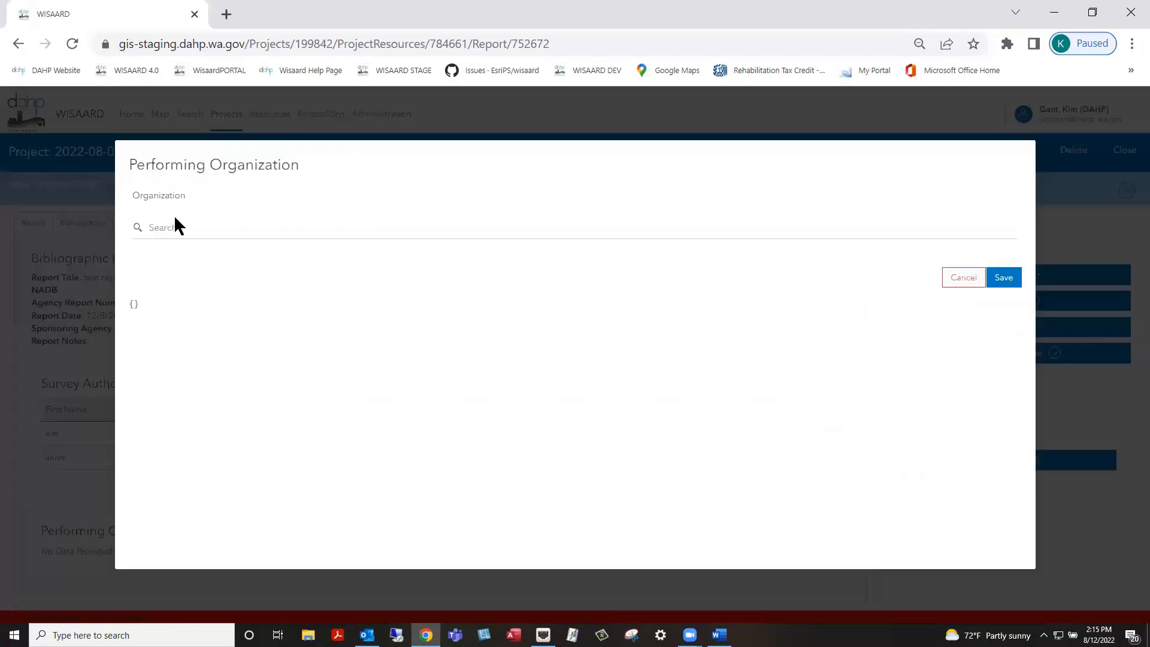
click(177, 232)
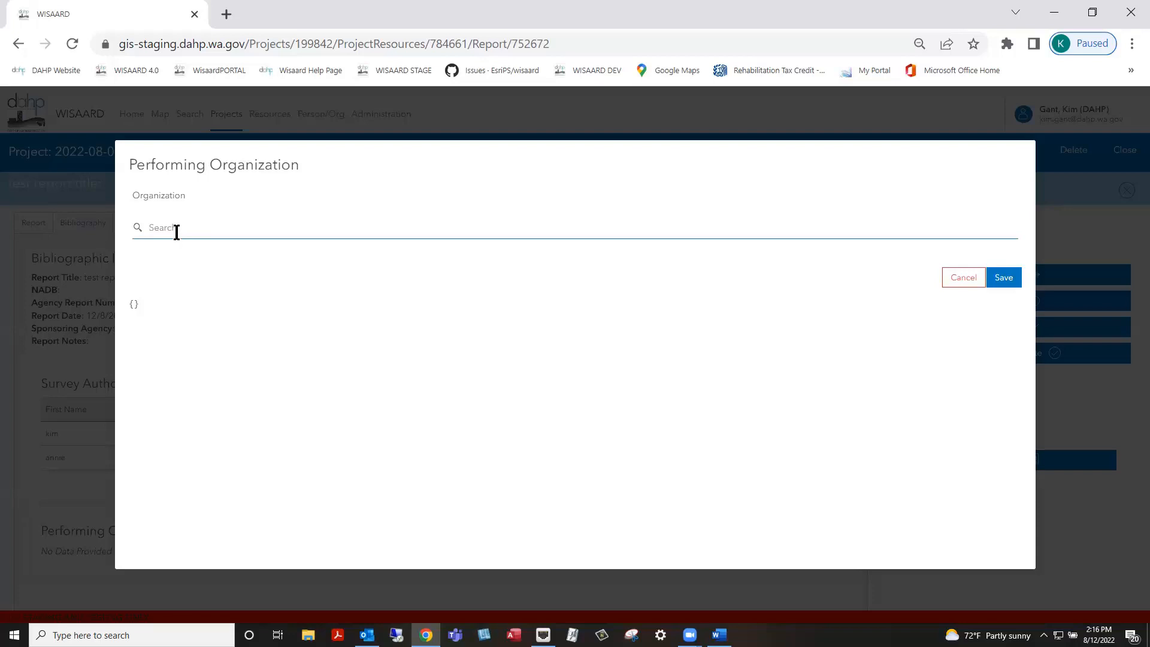
text(us)
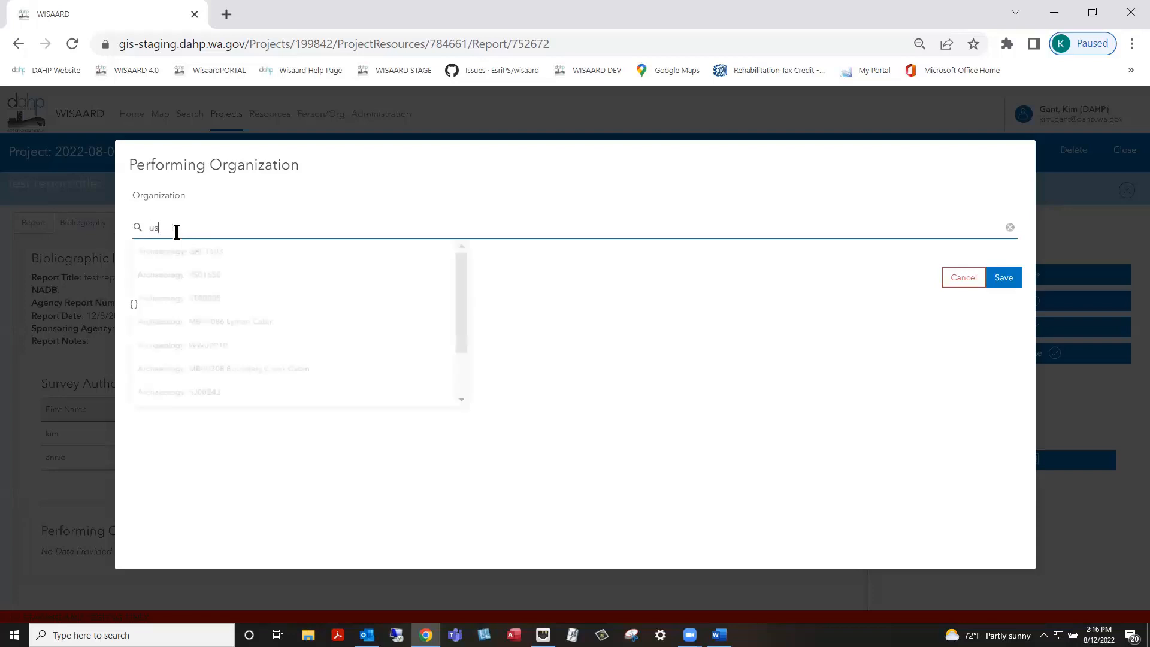
text( army)
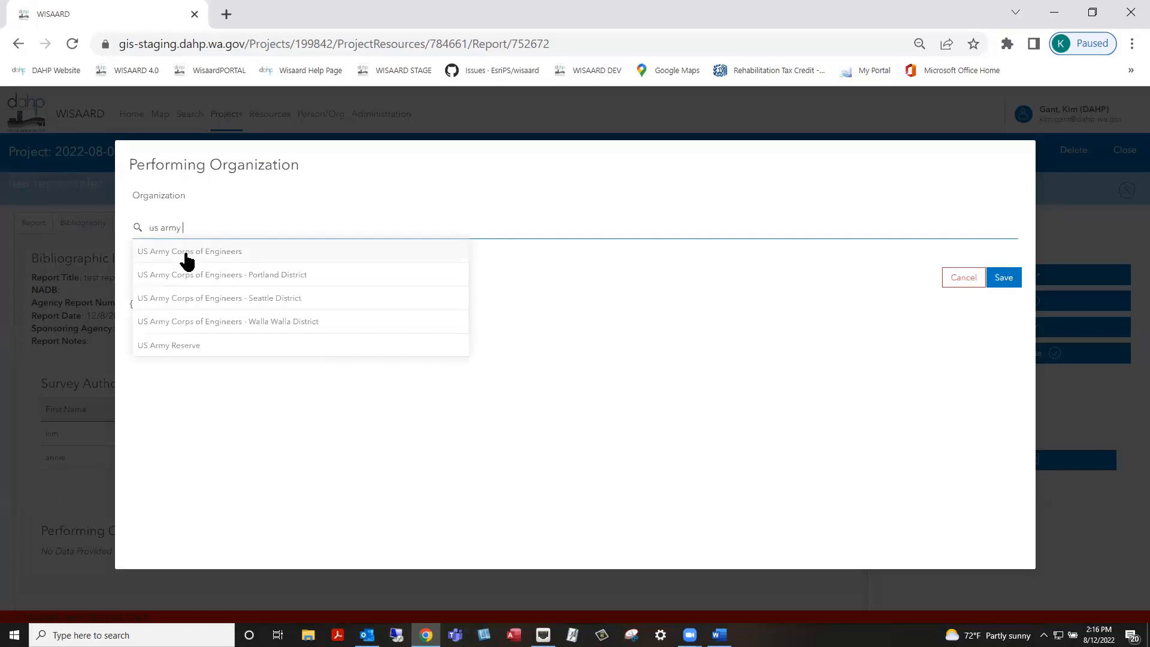
click(182, 252)
click(1003, 277)
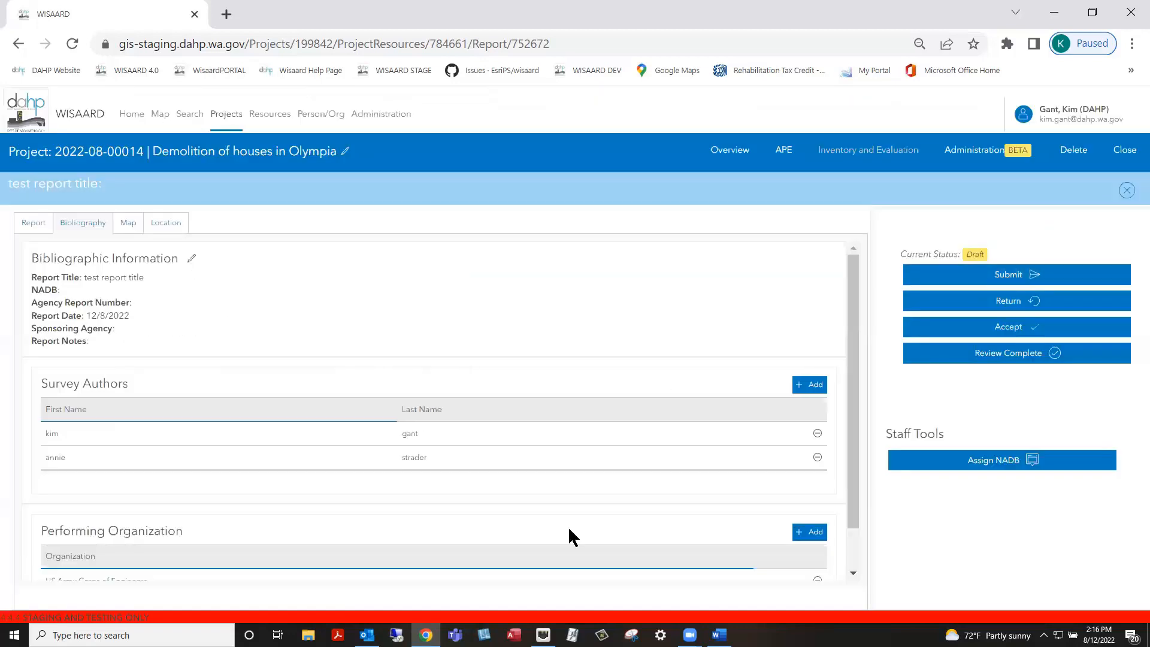
scroll(574, 515, down, 1)
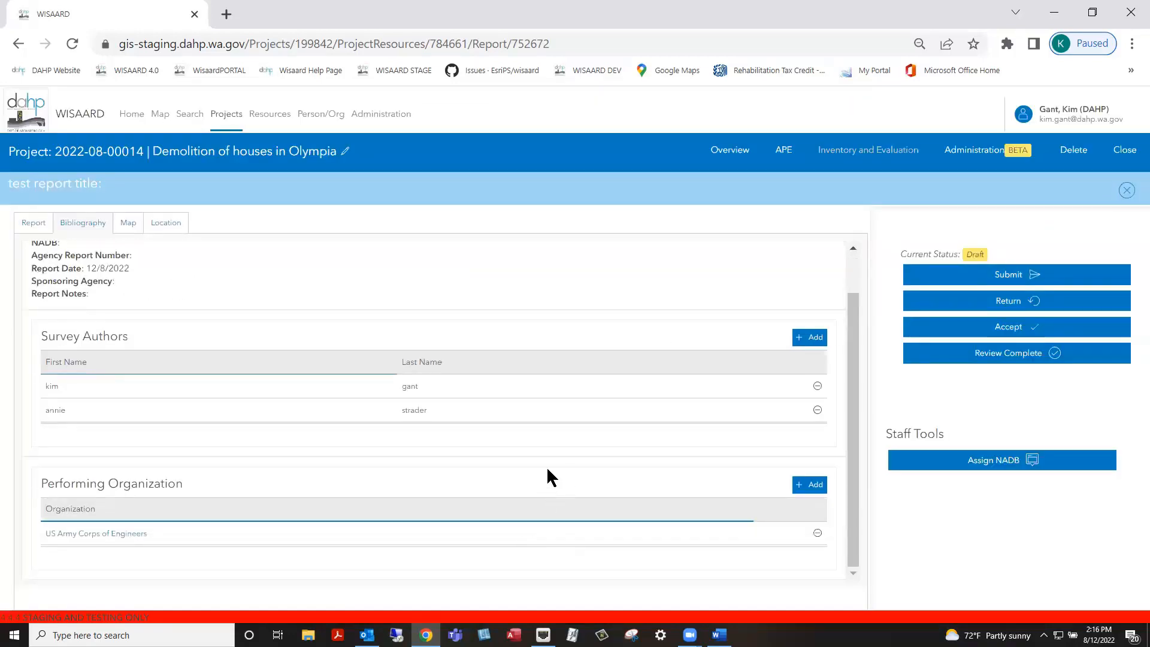
key(alt+Tab)
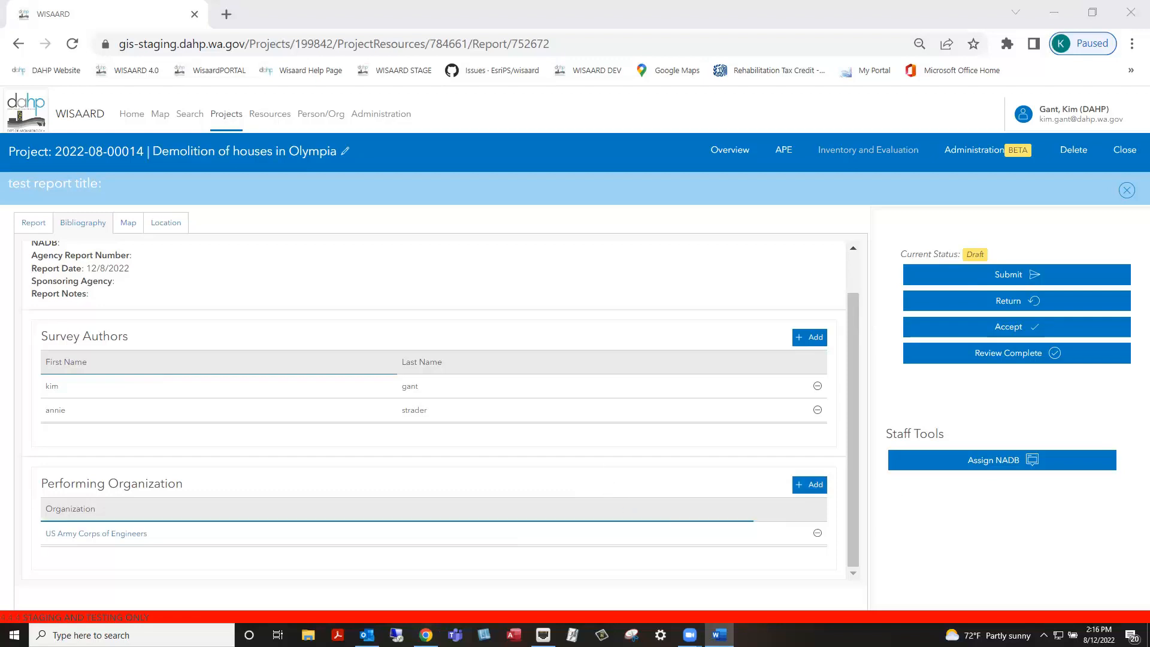
drag(850, 450, 851, 360)
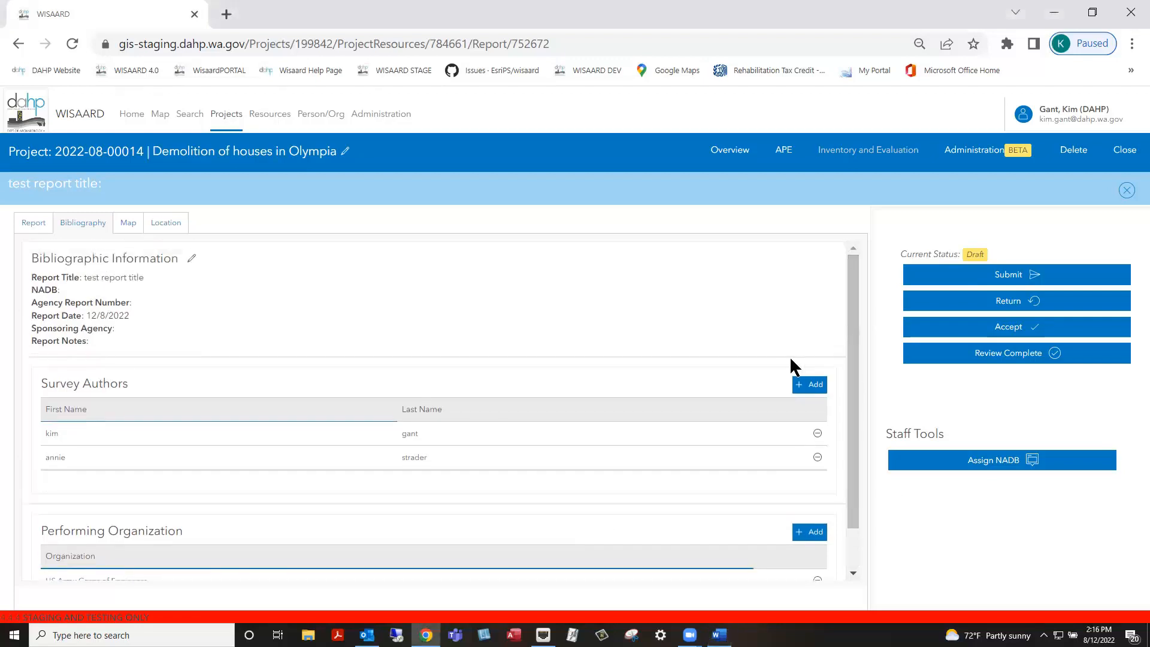
Open the report's Washington map and bring up the Draw tools for outlining the area
click(125, 226)
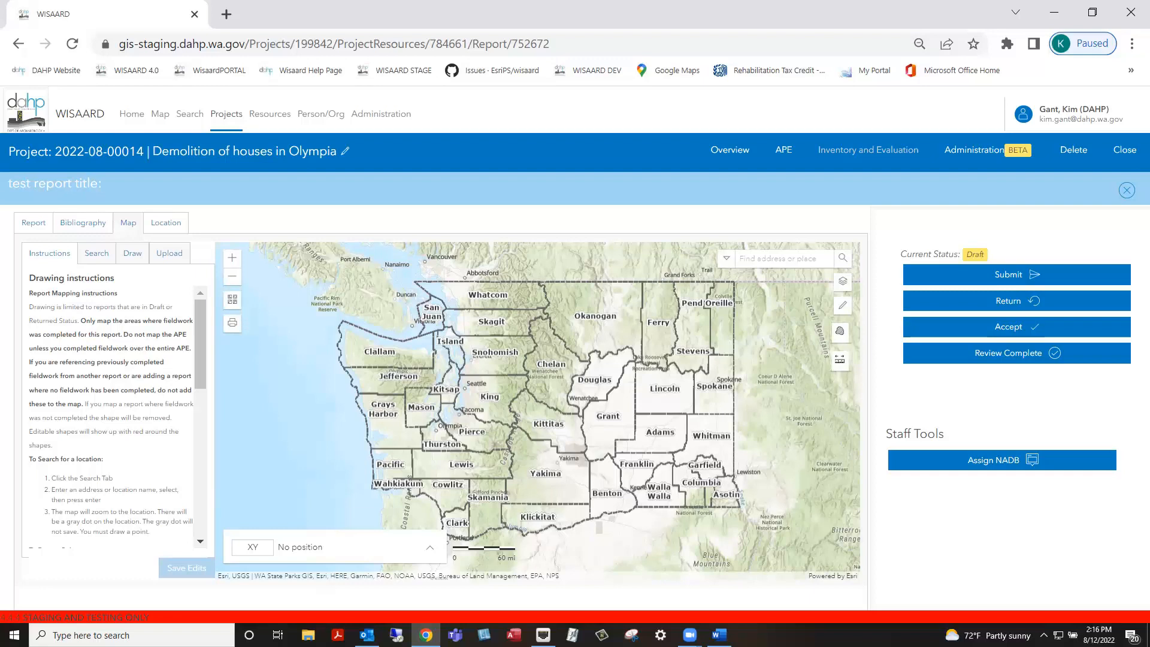
click(178, 255)
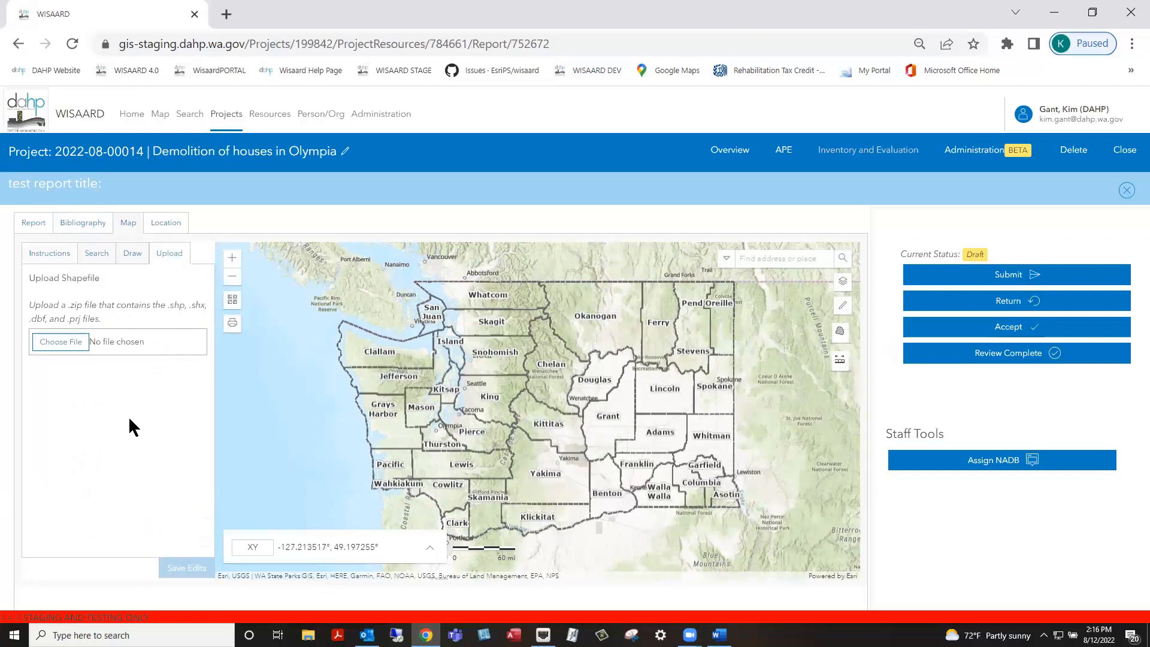
click(127, 254)
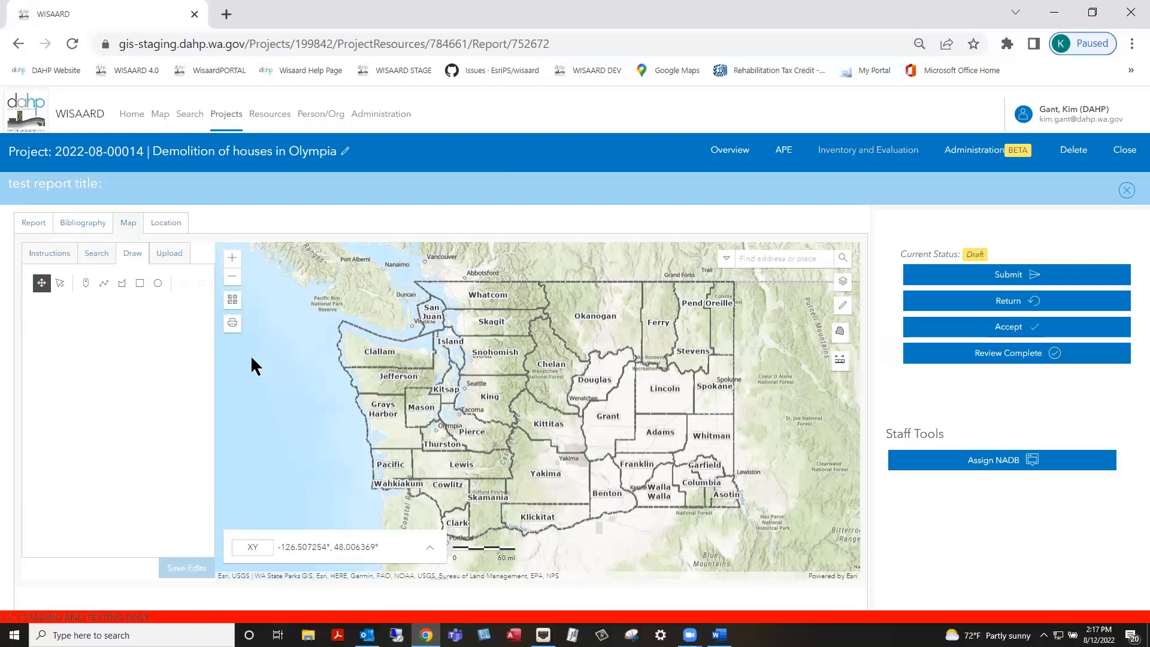
Draw a four-corner survey polygon near Custer in Lakewood, save it, and review its Pierce County attributions
click(121, 283)
scroll(443, 428, down, 4)
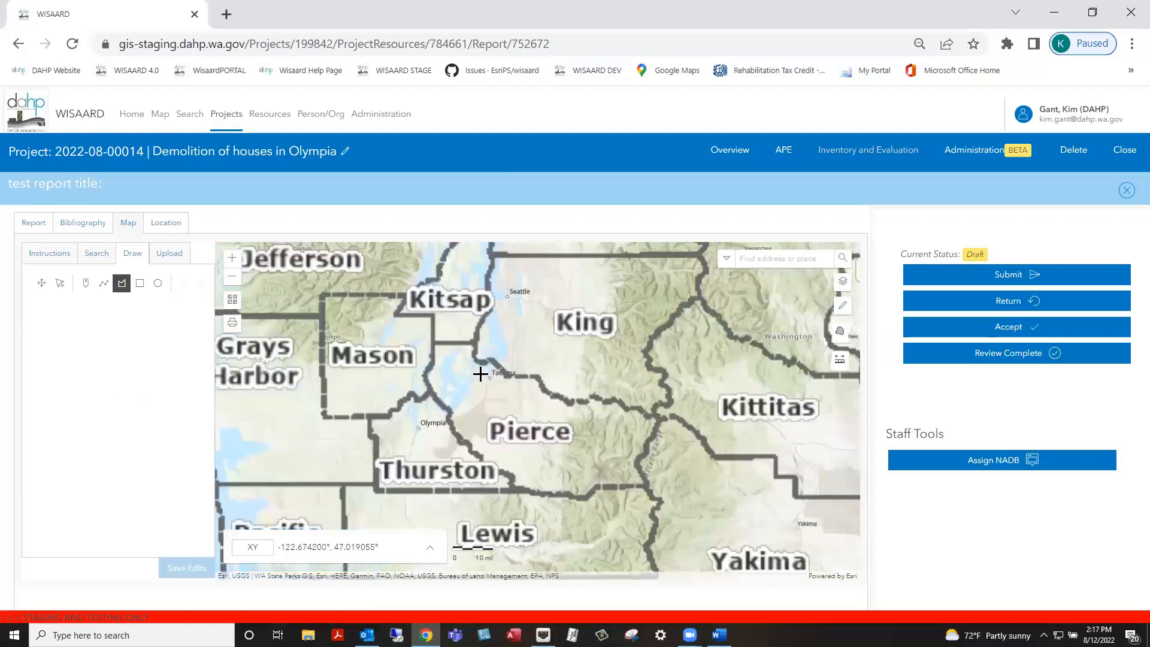
scroll(487, 397, up, 4)
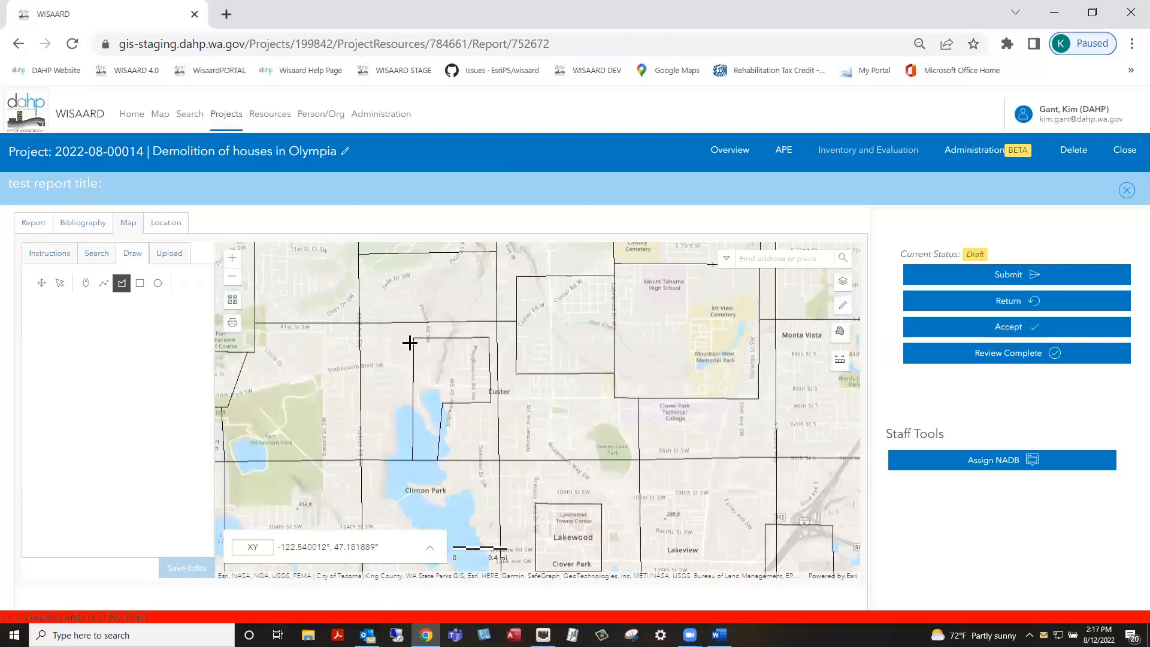
click(413, 339)
click(412, 392)
click(467, 393)
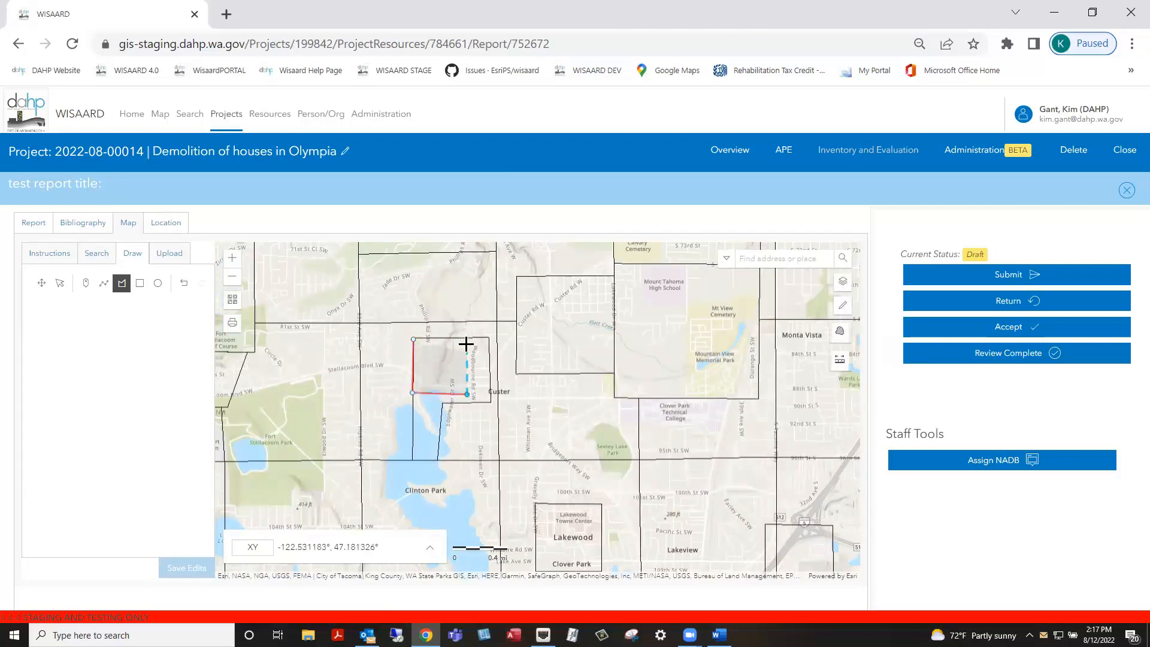
double_click(467, 339)
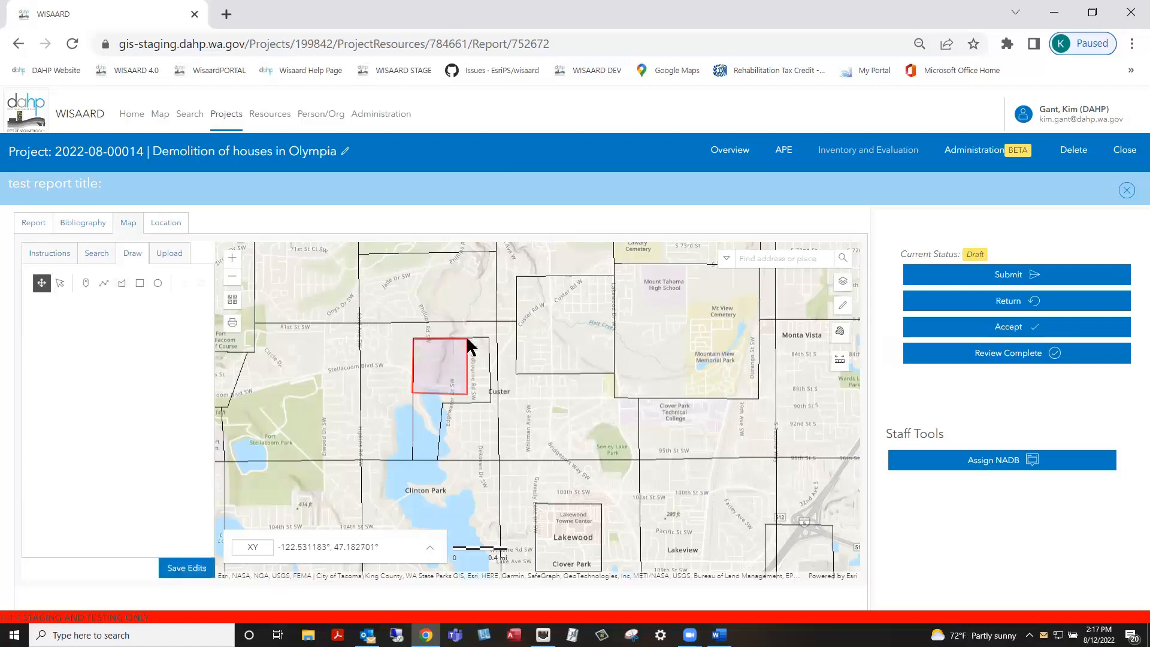
click(185, 569)
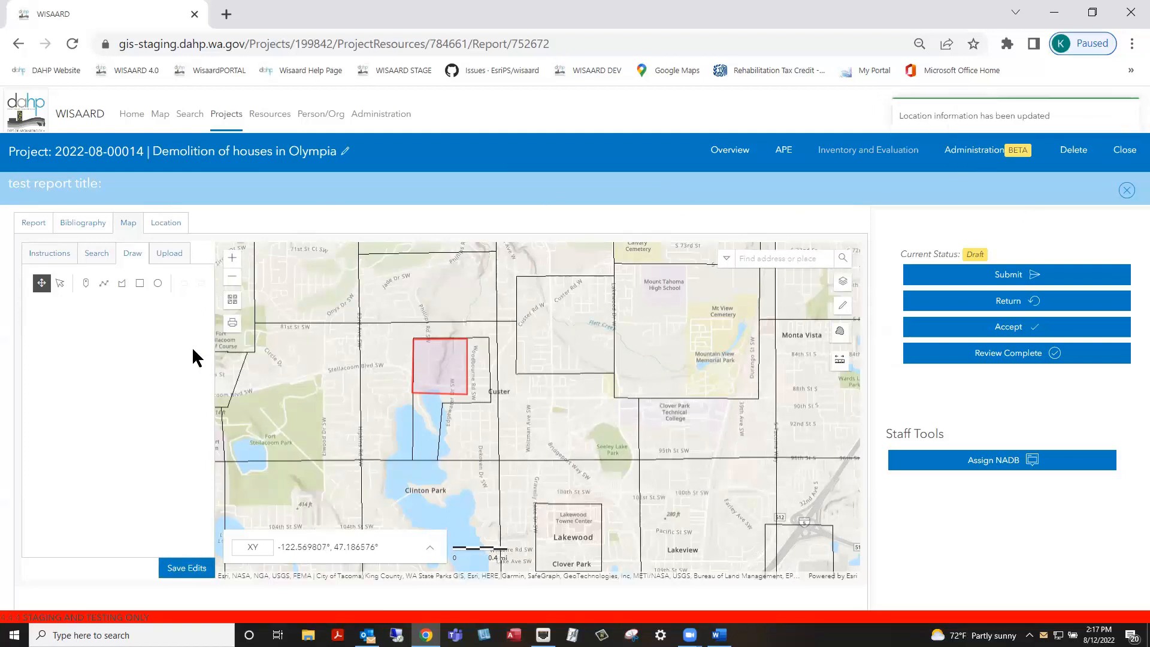
click(169, 226)
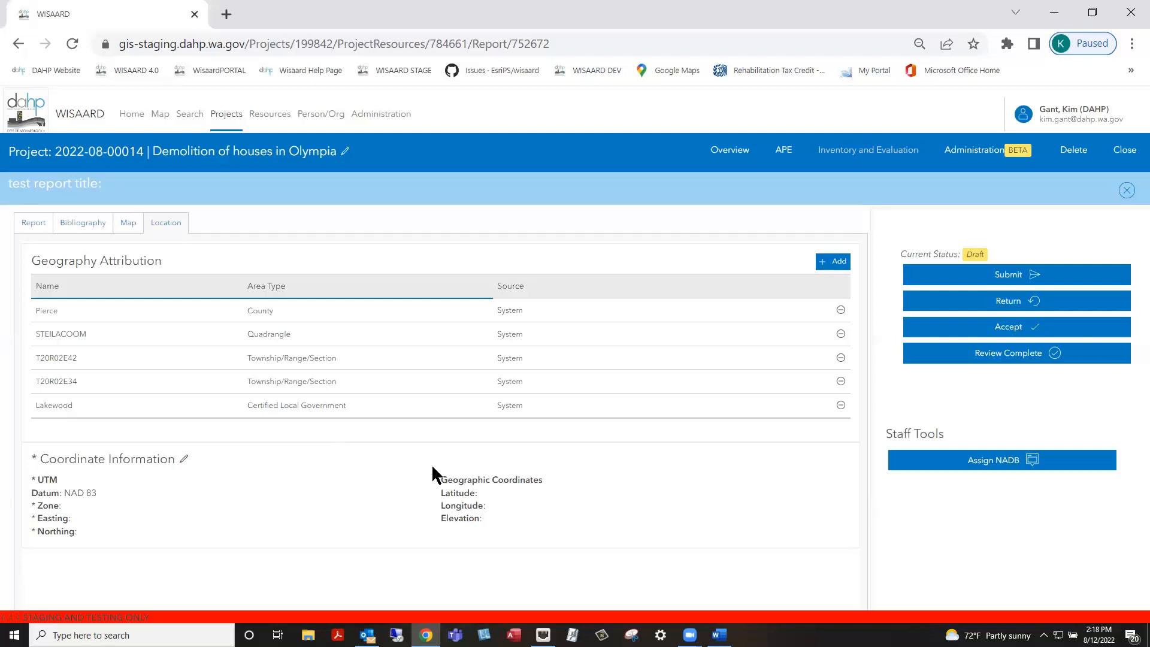
Return to the Report tab and start submitting the report to DAHP for review
click(719, 634)
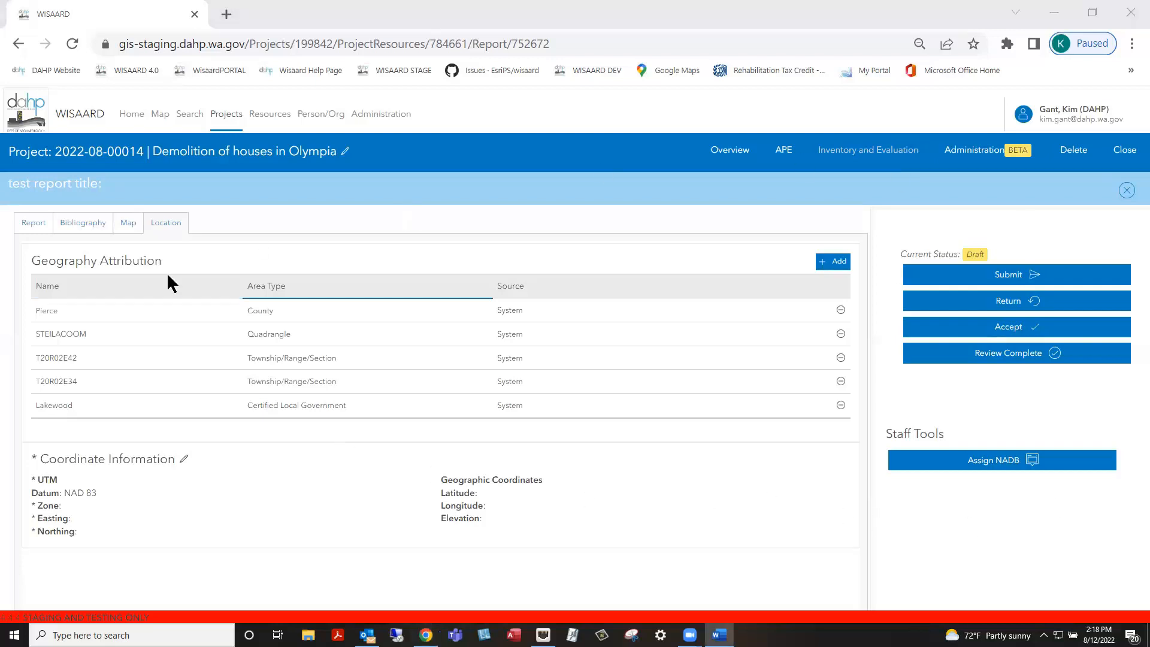
click(18, 225)
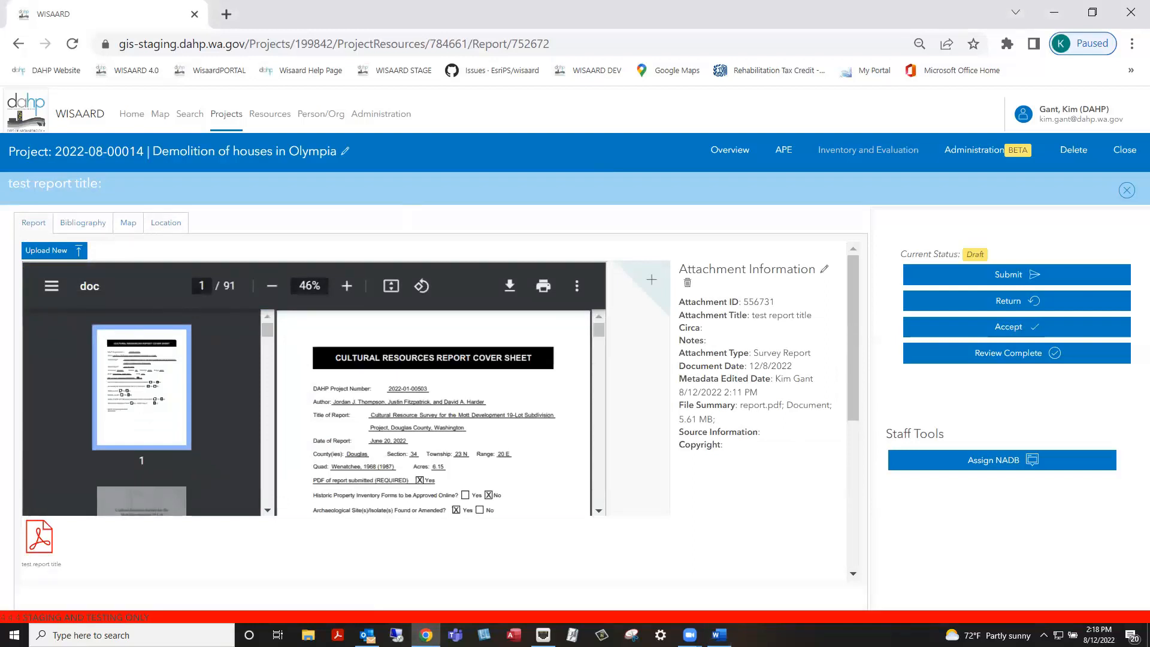
click(1018, 278)
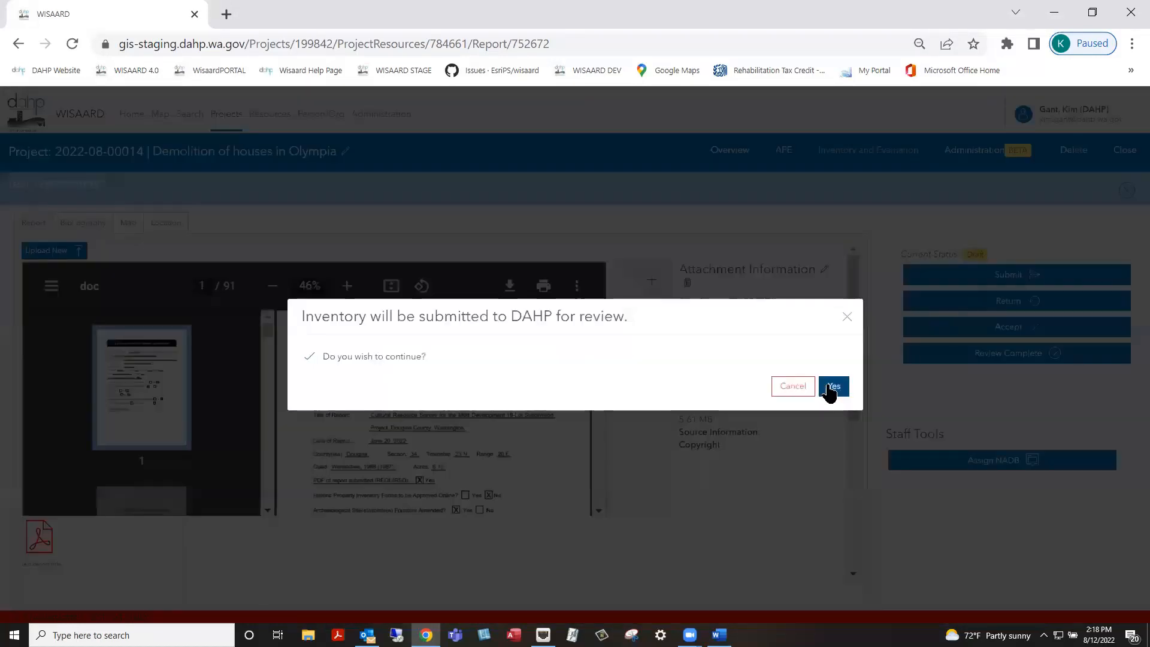
Confirm the submission, select Section 106 as the primary regulation, and submit the report
click(832, 388)
click(413, 419)
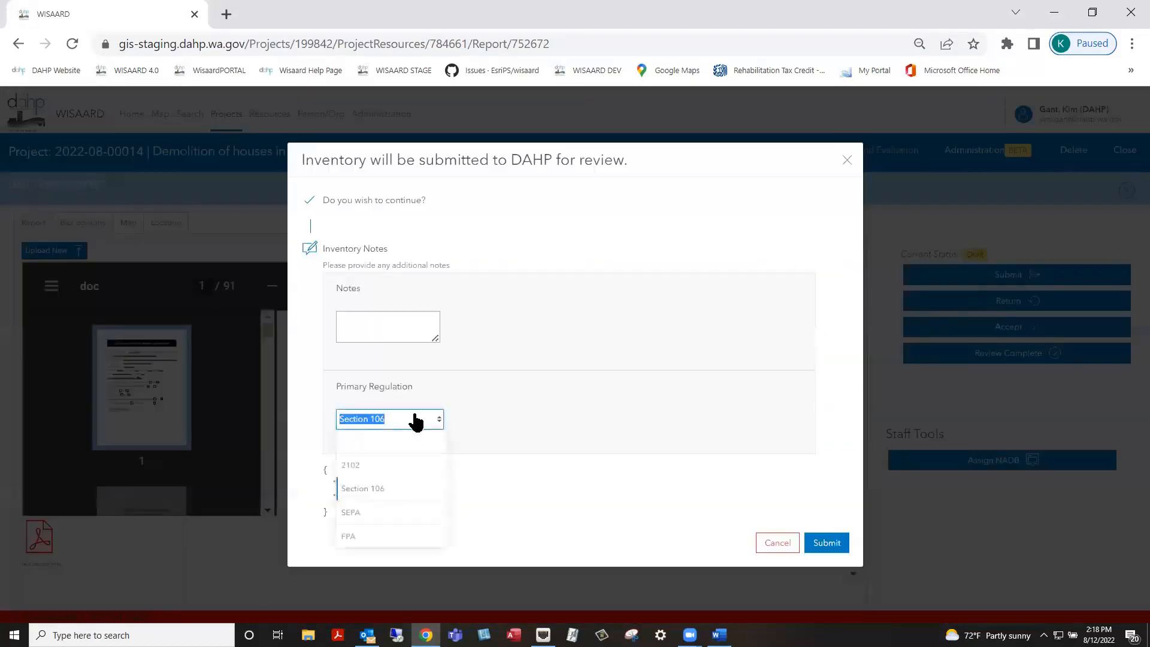
click(365, 485)
click(602, 312)
click(349, 442)
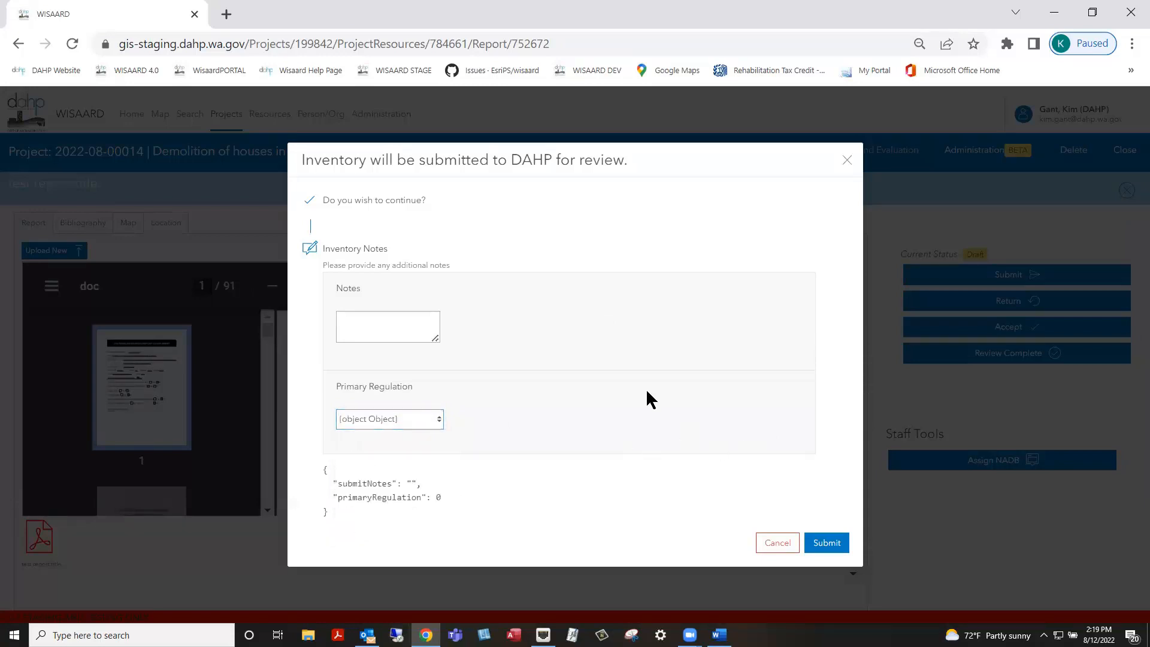
click(436, 419)
click(378, 485)
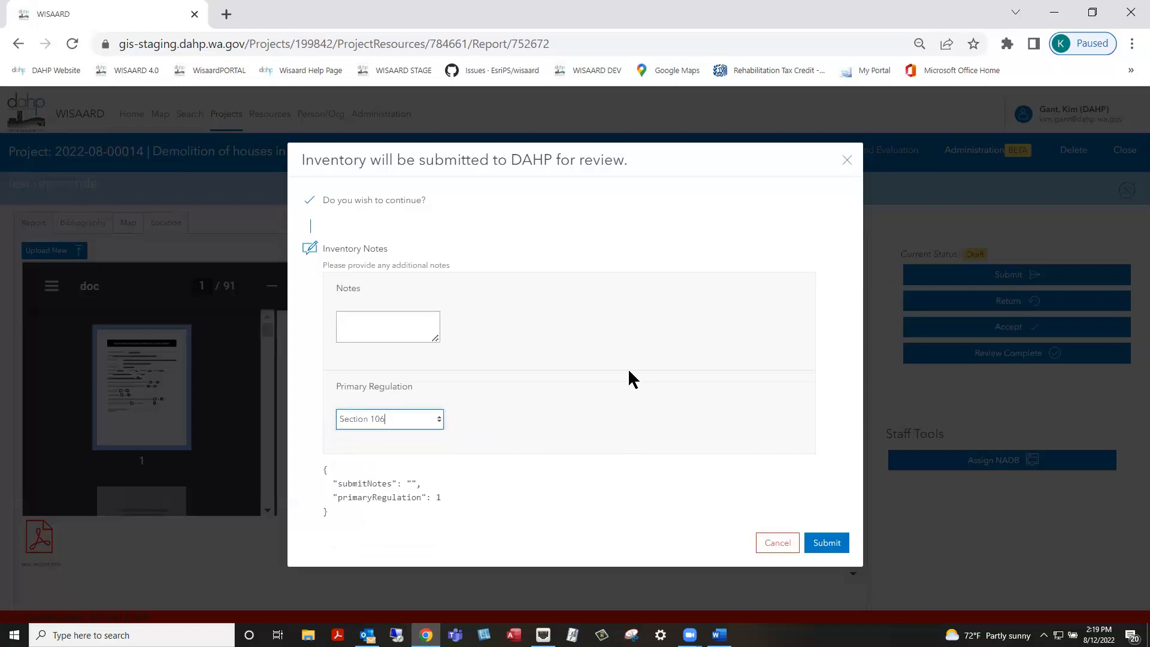
click(825, 545)
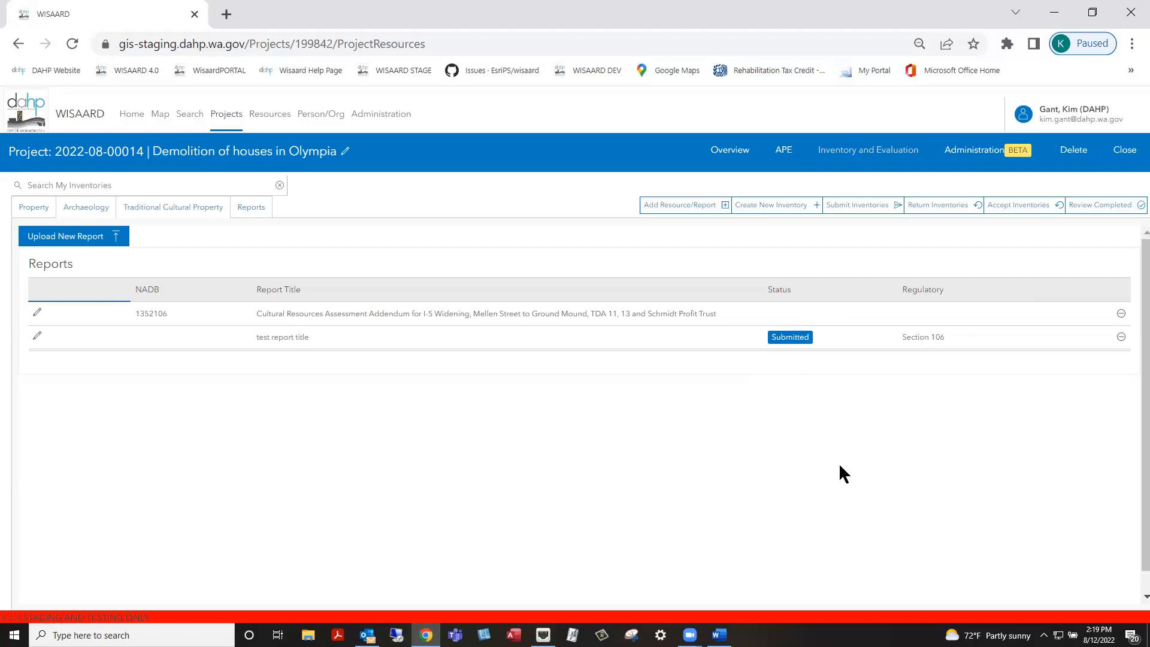
key(alt+Tab)
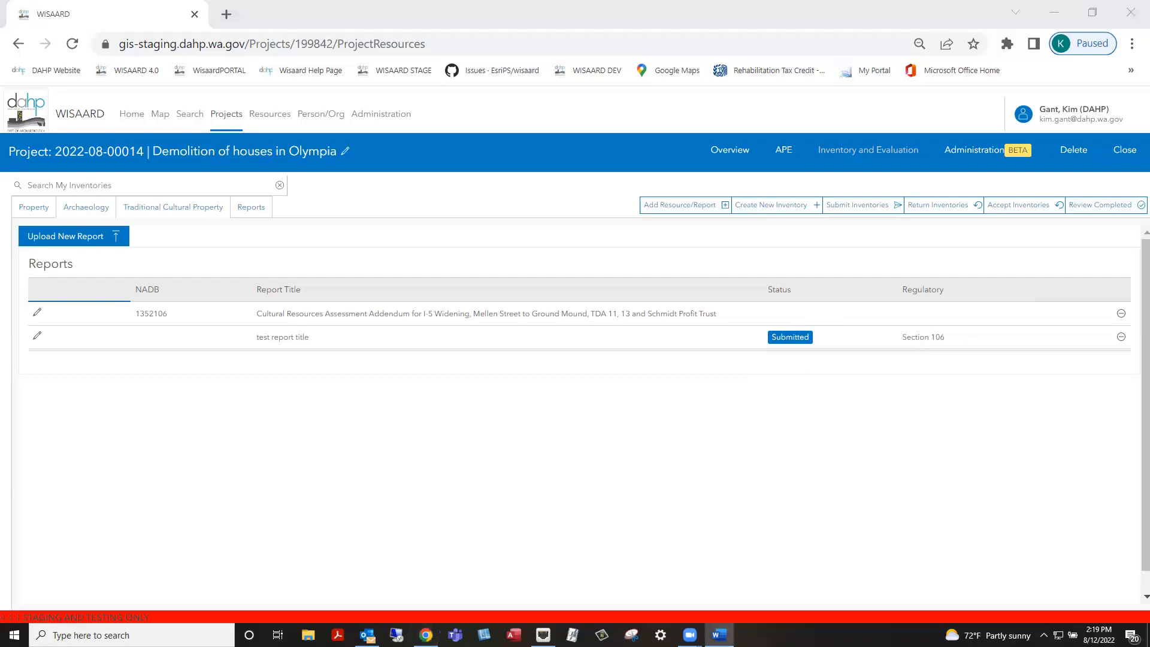